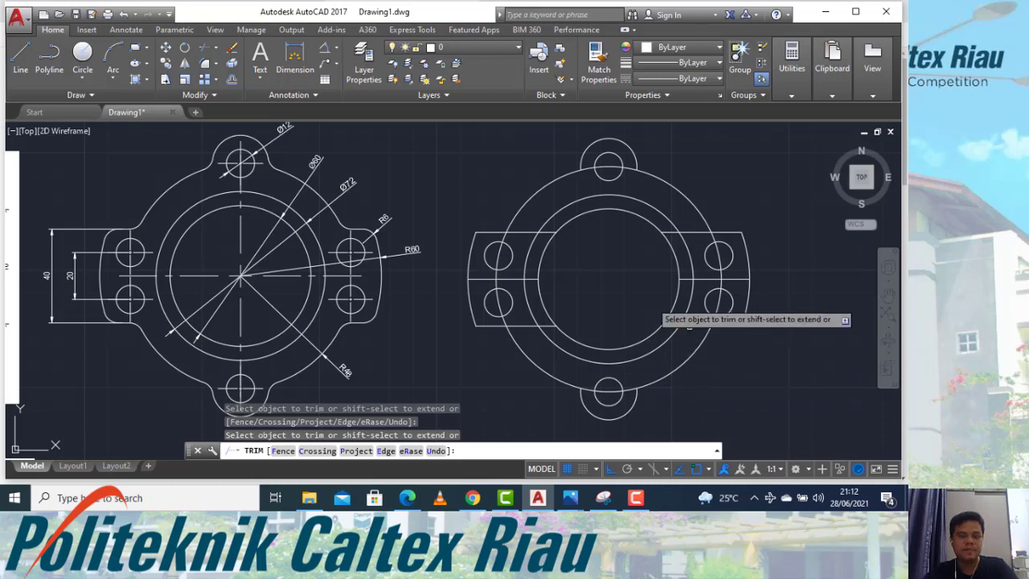
Step: Fillet the upper outer corner of the left lug on the undimensioned flange with radius 6
key("Escape")
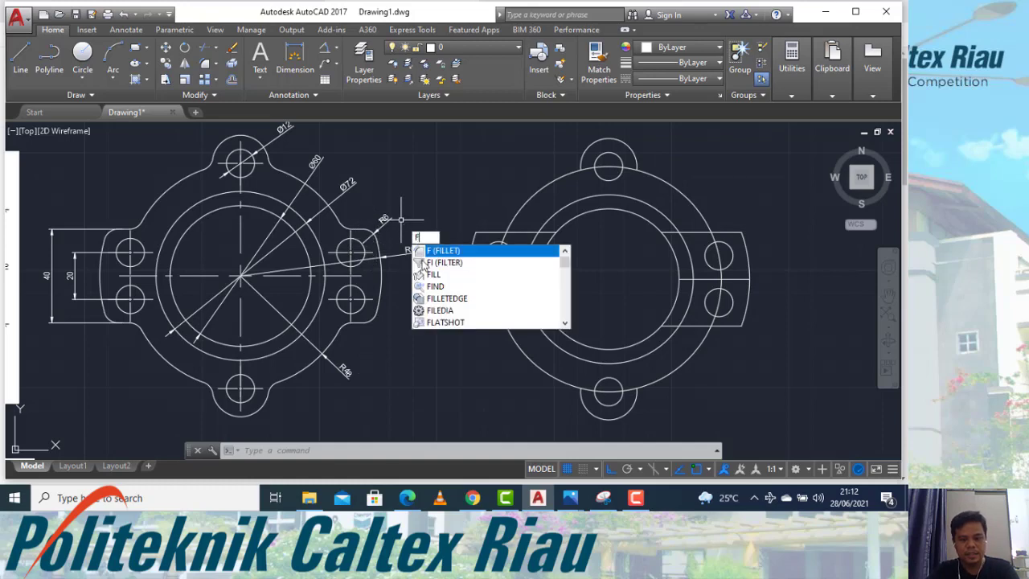
left_click(426, 248)
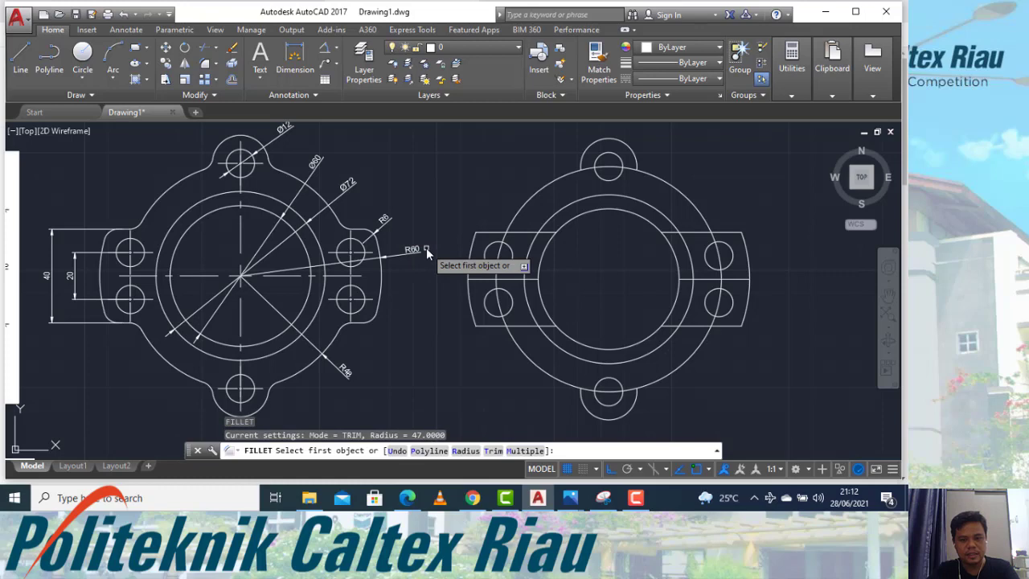
type("r")
key("Return")
type("6")
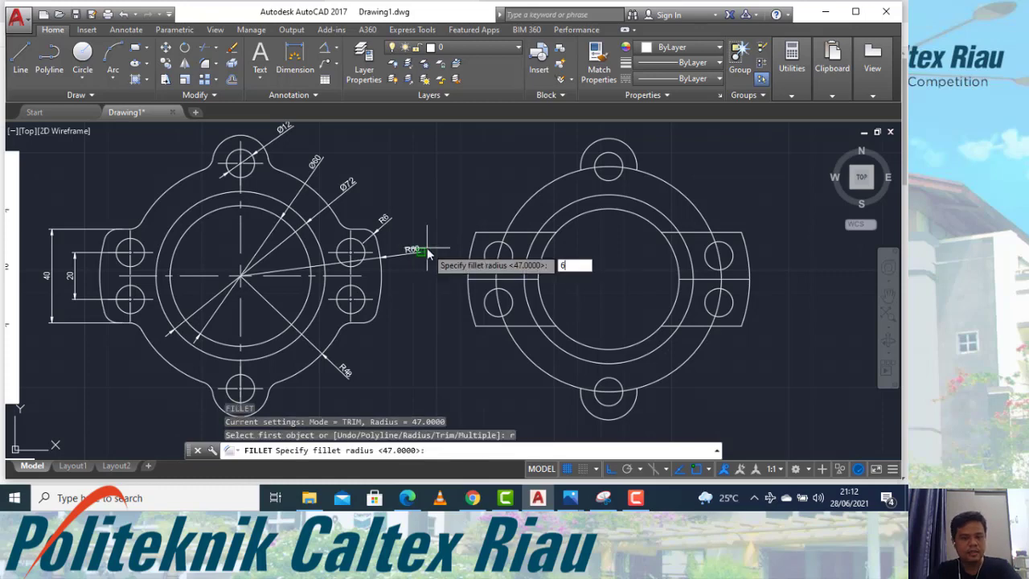
key("Return")
left_click(472, 239)
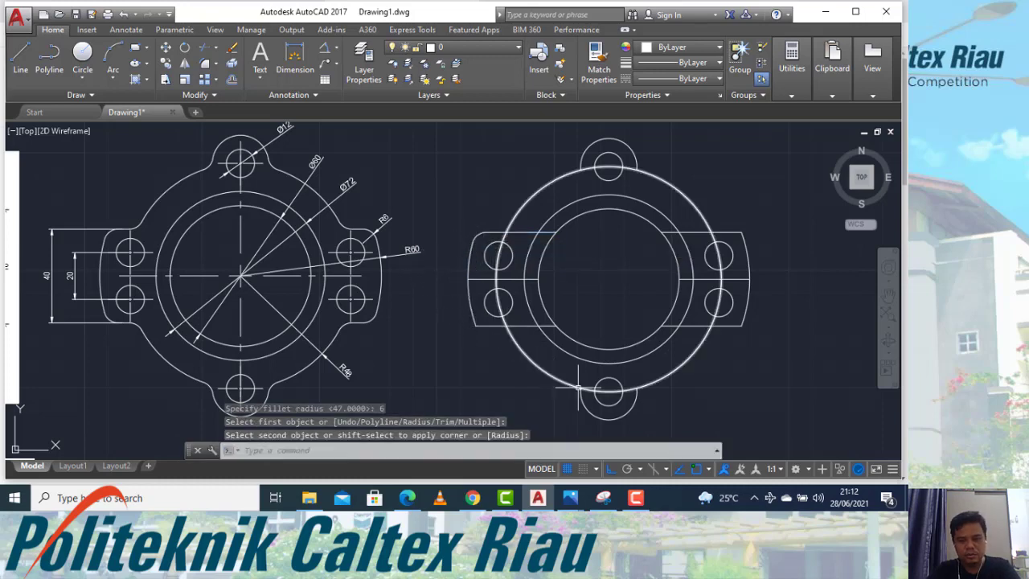
Step: Fillet the lower outer corner of the left lug with radius 6
key("Return")
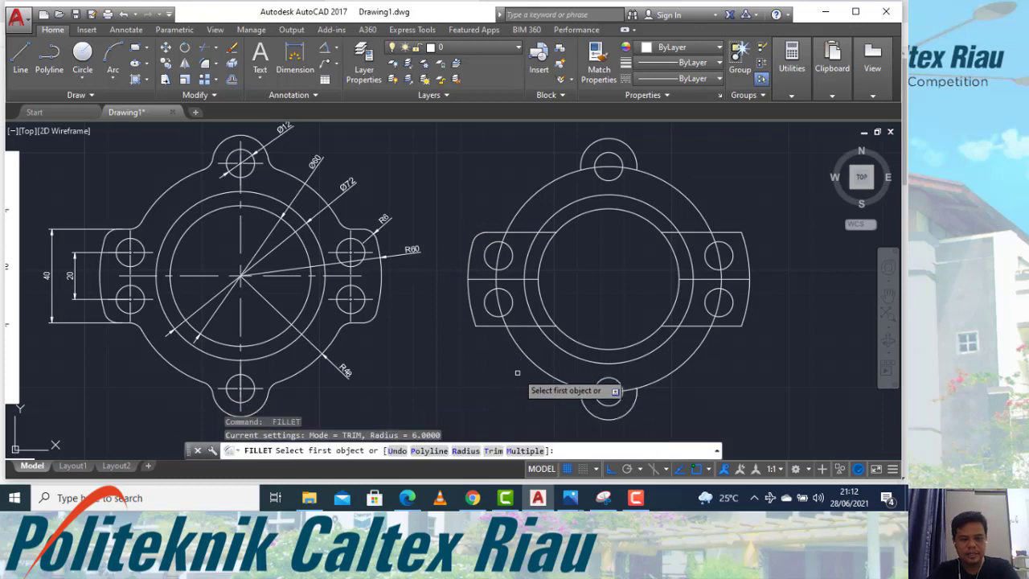
type("r")
key("Return")
key("Return")
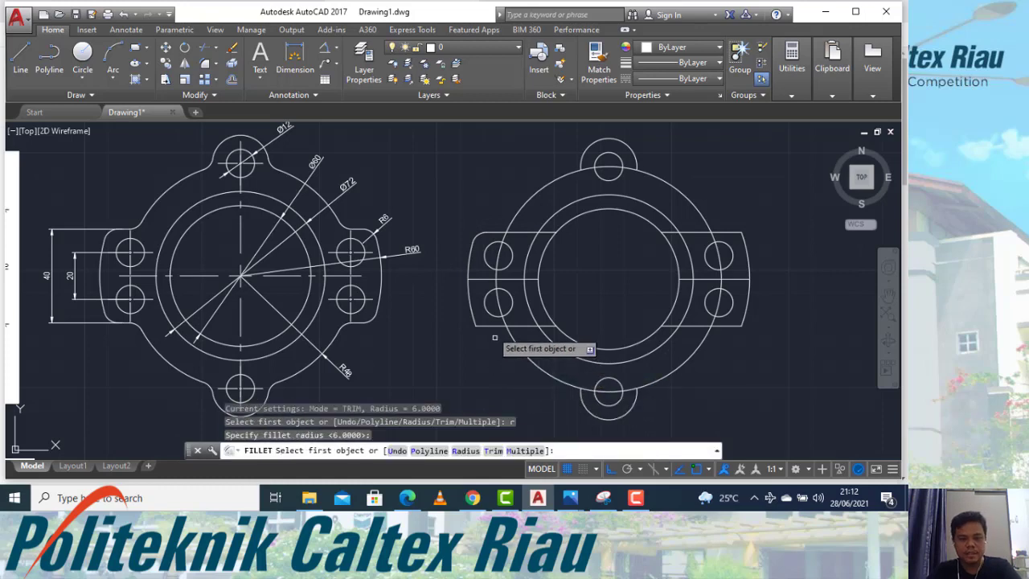
left_click(472, 319)
left_click(485, 325)
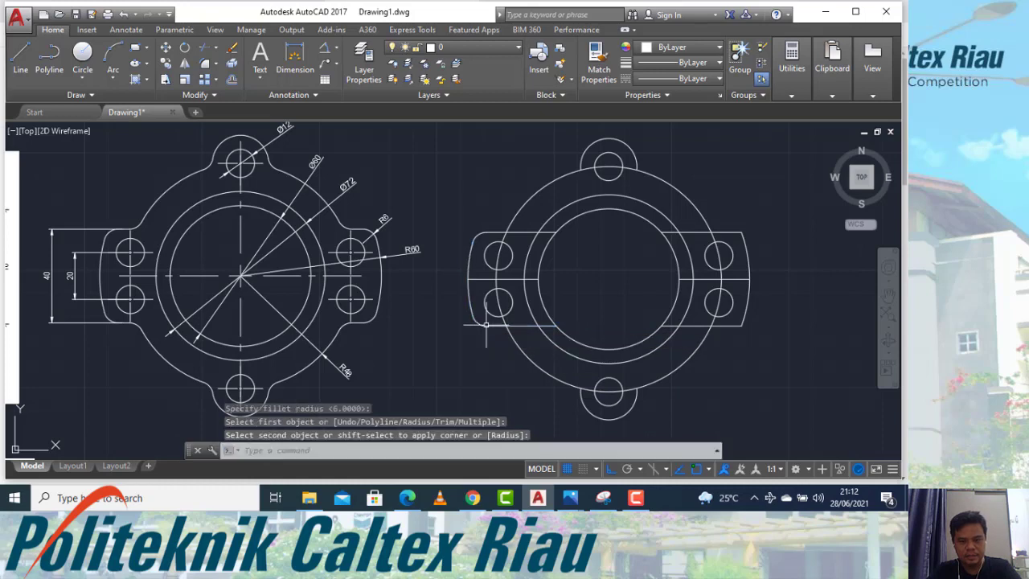
Step: Fillet the junction of the left lug's lower edge and the large outer circle with radius 6
key("Escape")
type("f")
key("Return")
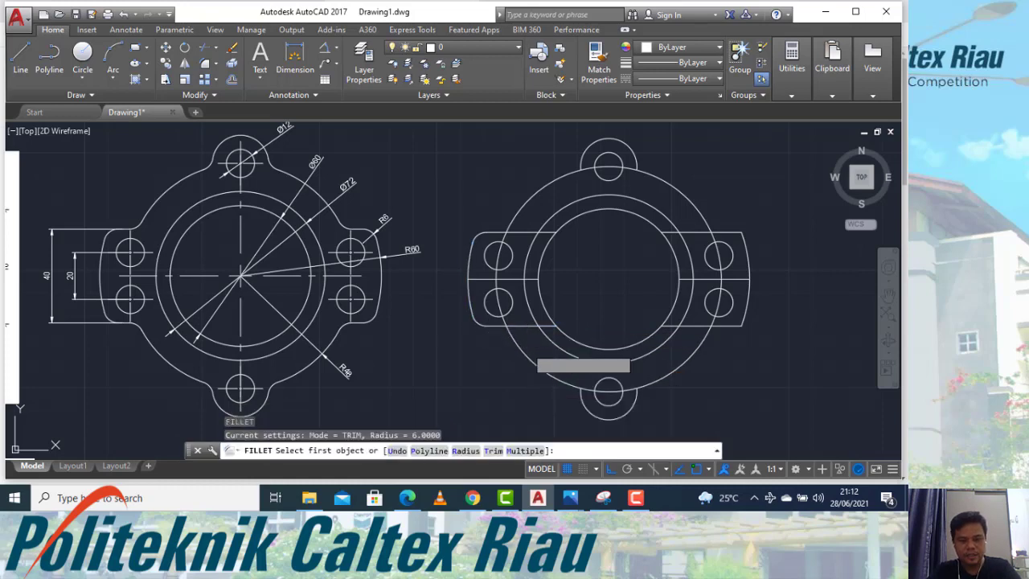
type("r")
key("Return")
key("Return")
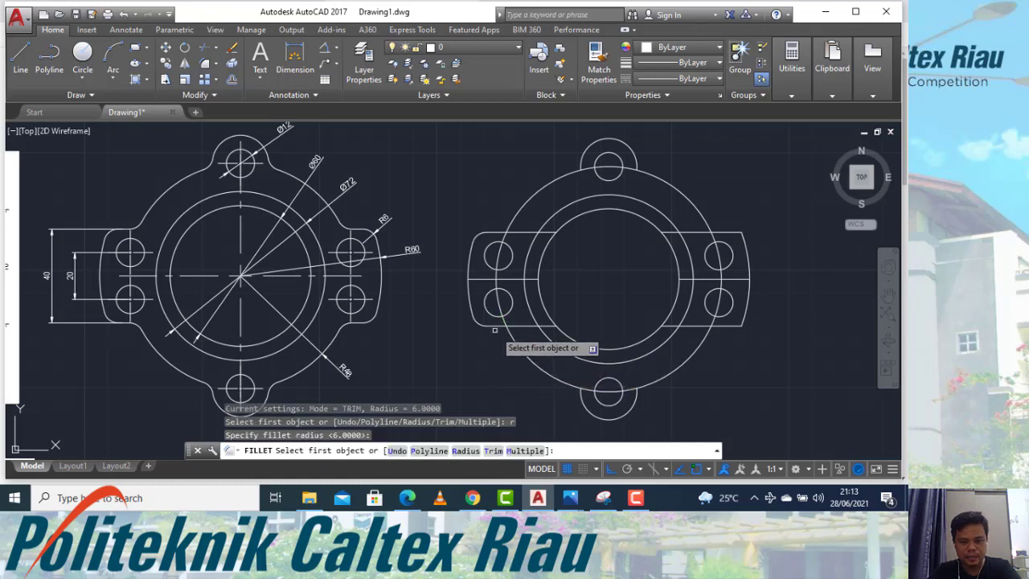
left_click(496, 327)
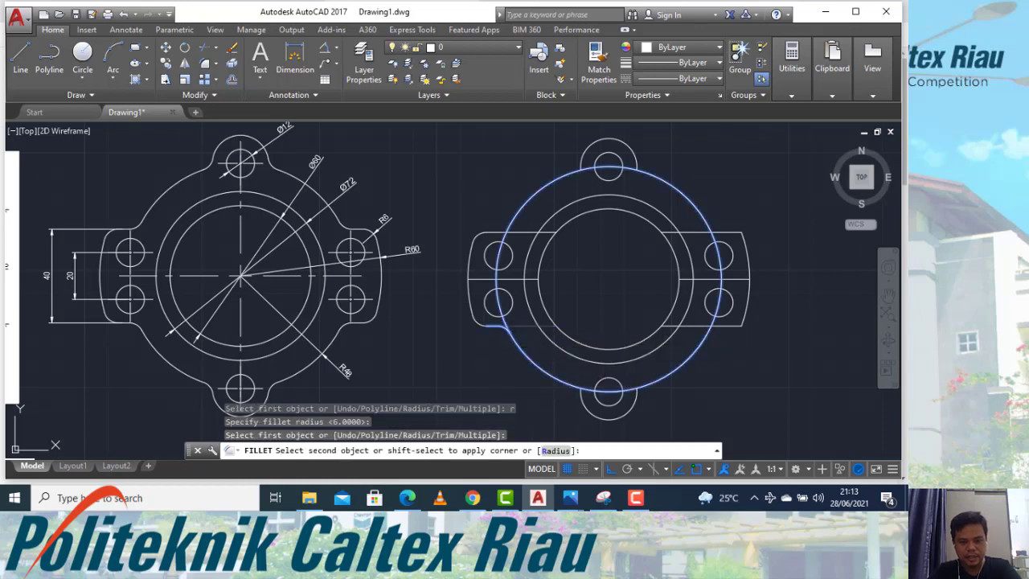
left_click(512, 337)
Step: Fillet the junction of the left lug's upper edge and the large outer circle with radius 6
key("Return")
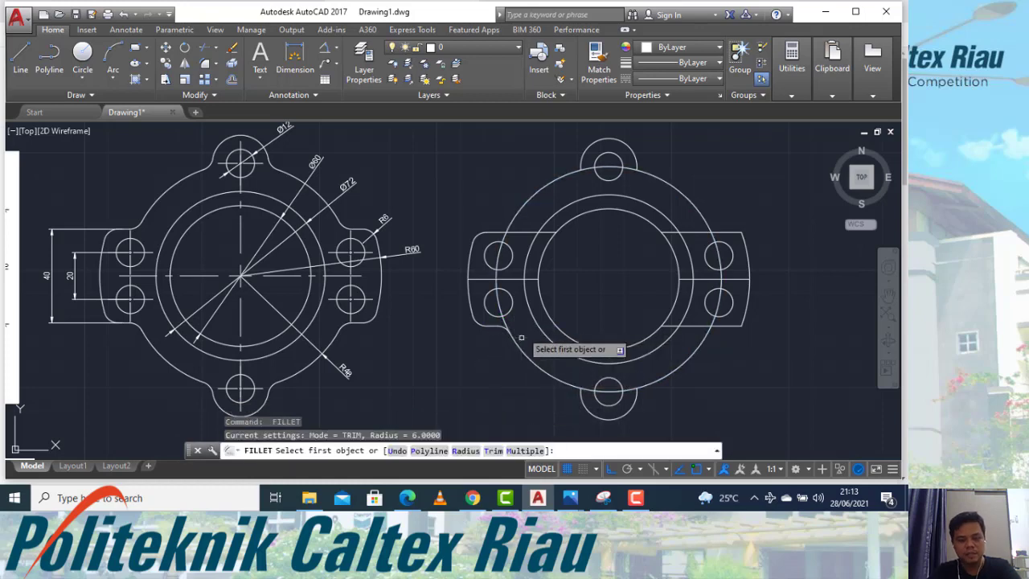
type("r")
key("Return")
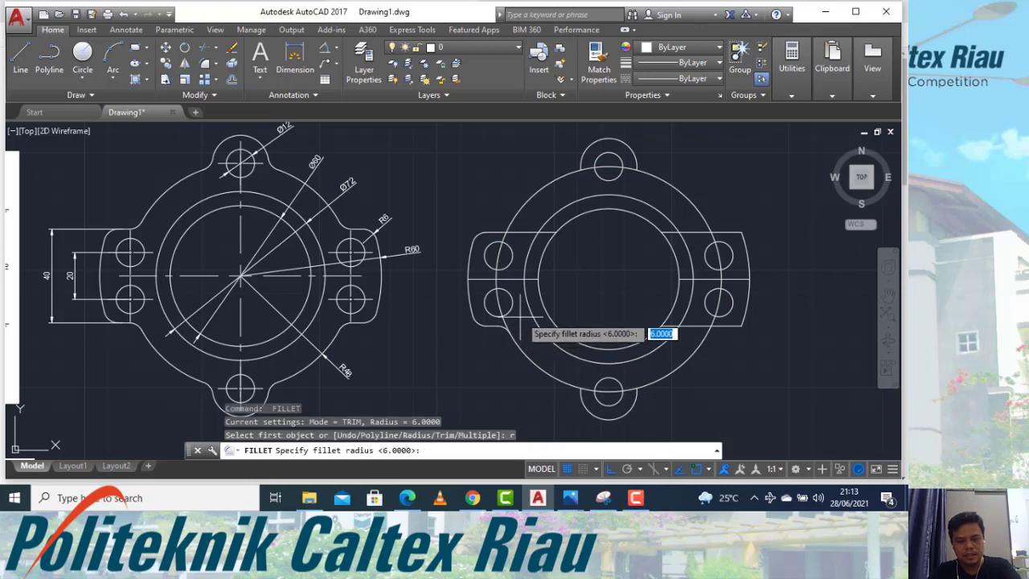
key("Return")
left_click(501, 233)
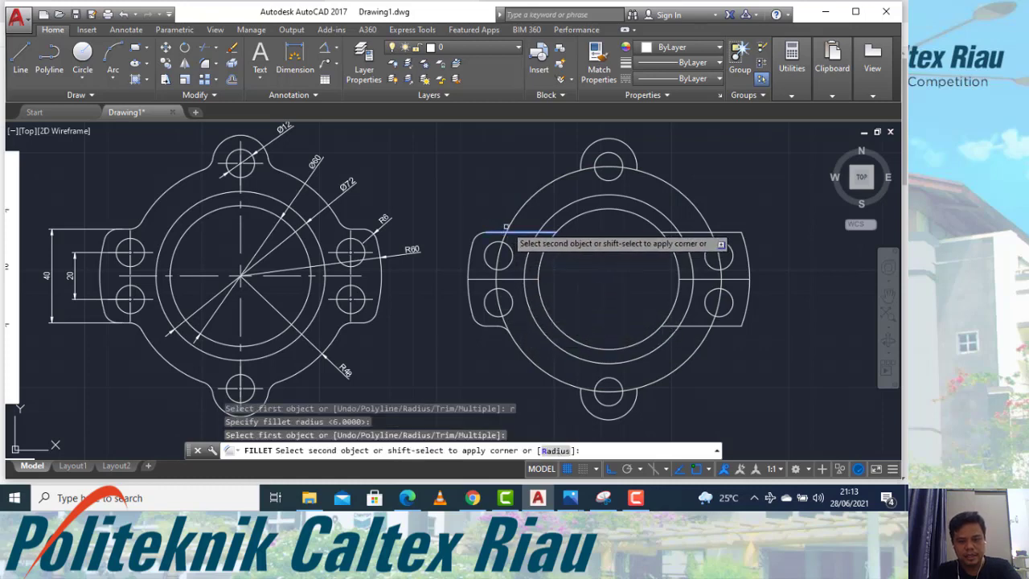
left_click(686, 312)
Step: Fillet the left junction between the bottom lug's arc and the large outer circle with radius 6
key("Return")
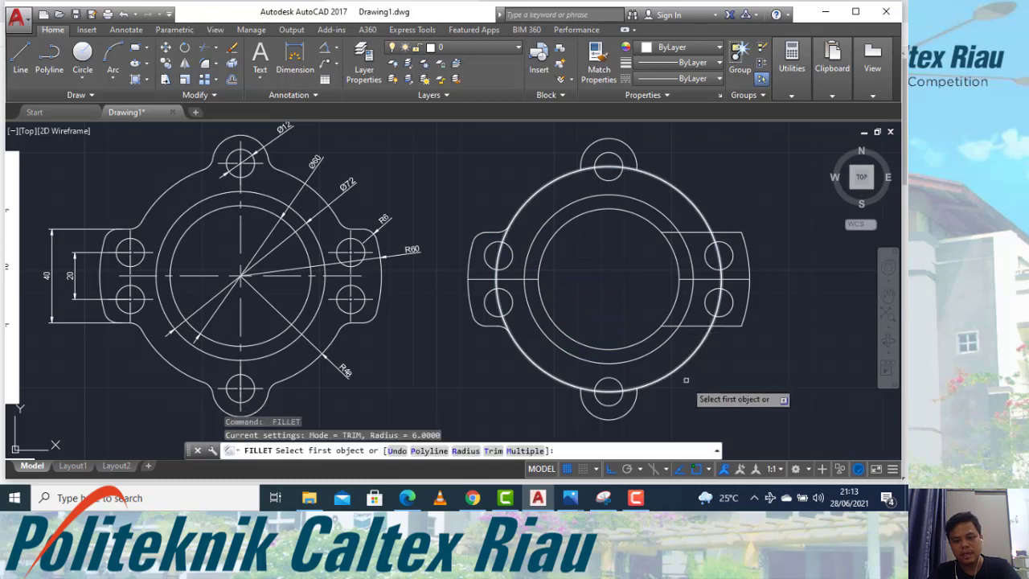
type("r")
key("Return")
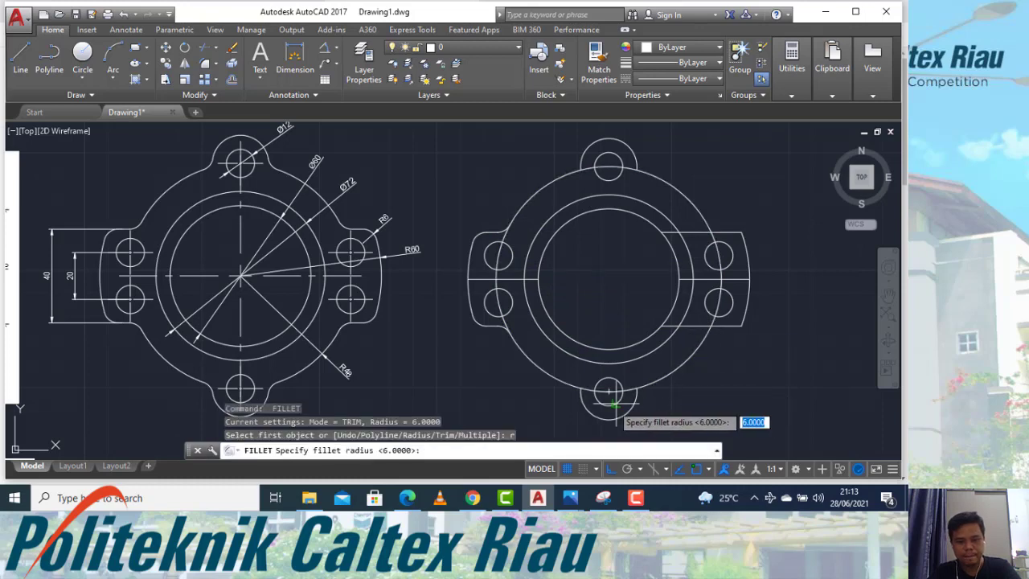
key("Return")
left_click(581, 394)
left_click(580, 393)
Step: Fillet the right junction between the bottom lug's arc and the large outer circle with radius 6
key("Return")
type("r")
key("Return")
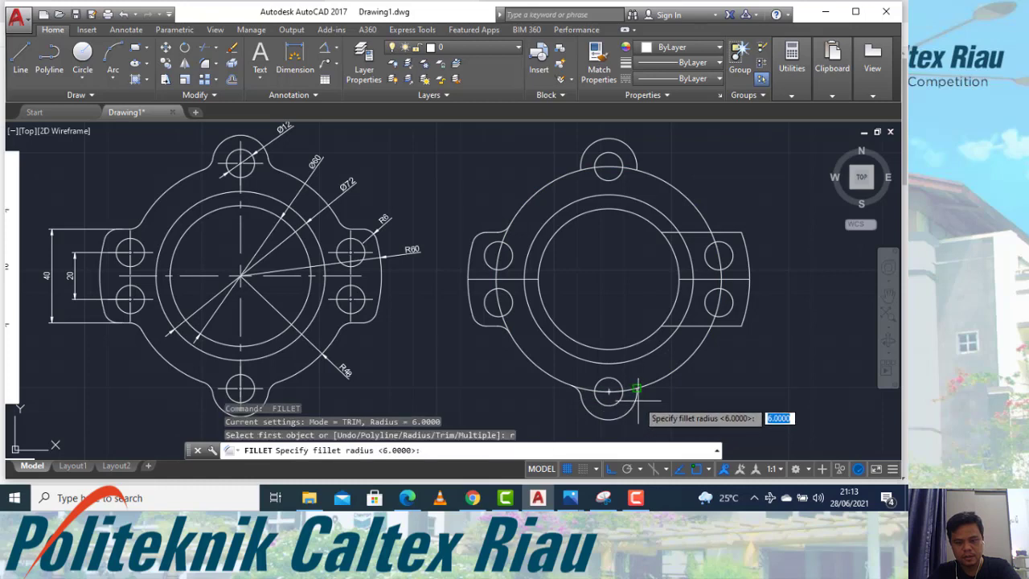
key("Return")
left_click(637, 389)
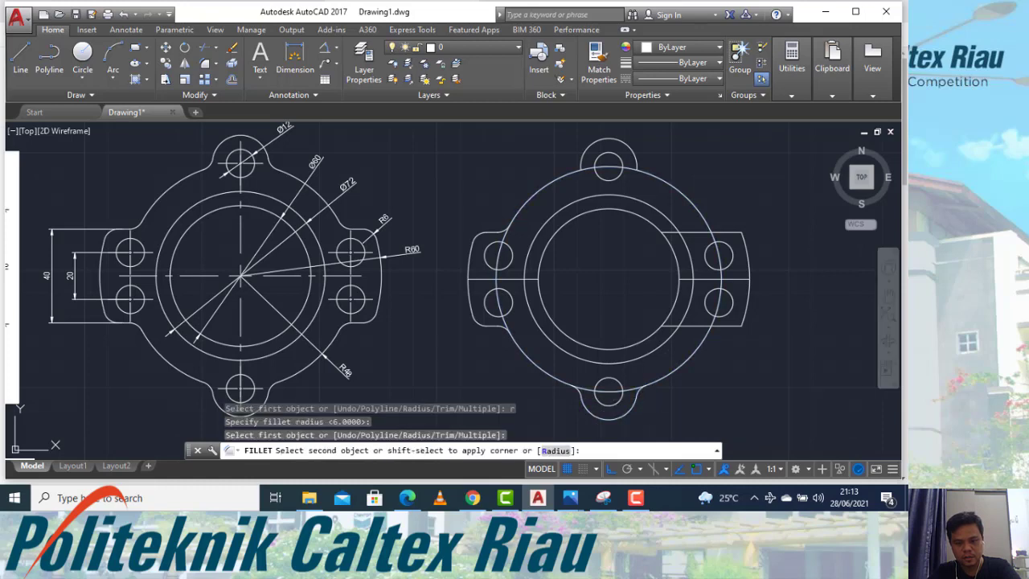
left_click(651, 386)
Step: Fillet the junction of the large outer circle and the right lug's lower edge with radius 6
key("Return")
type("r")
key("Return")
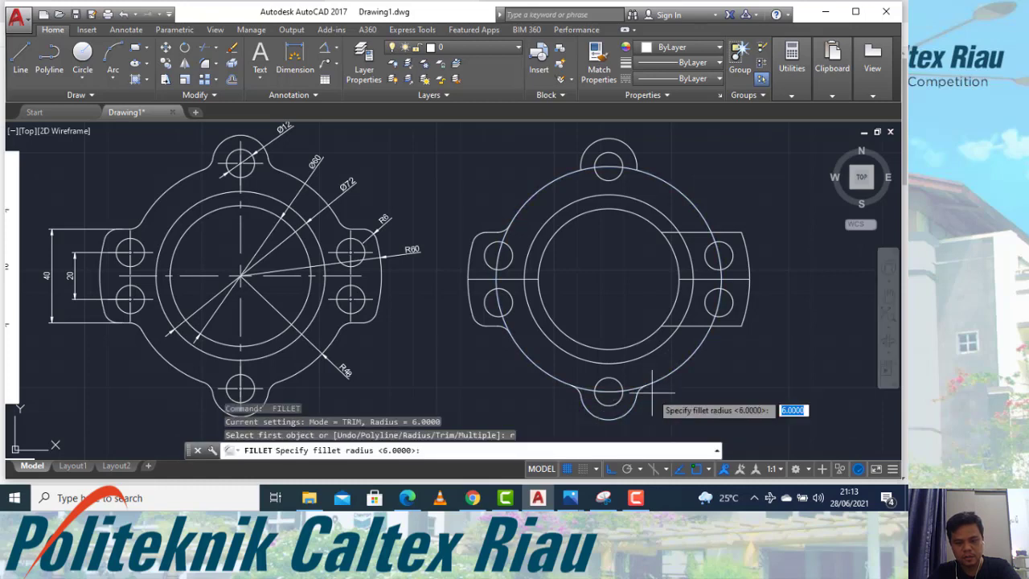
key("Return")
left_click(705, 339)
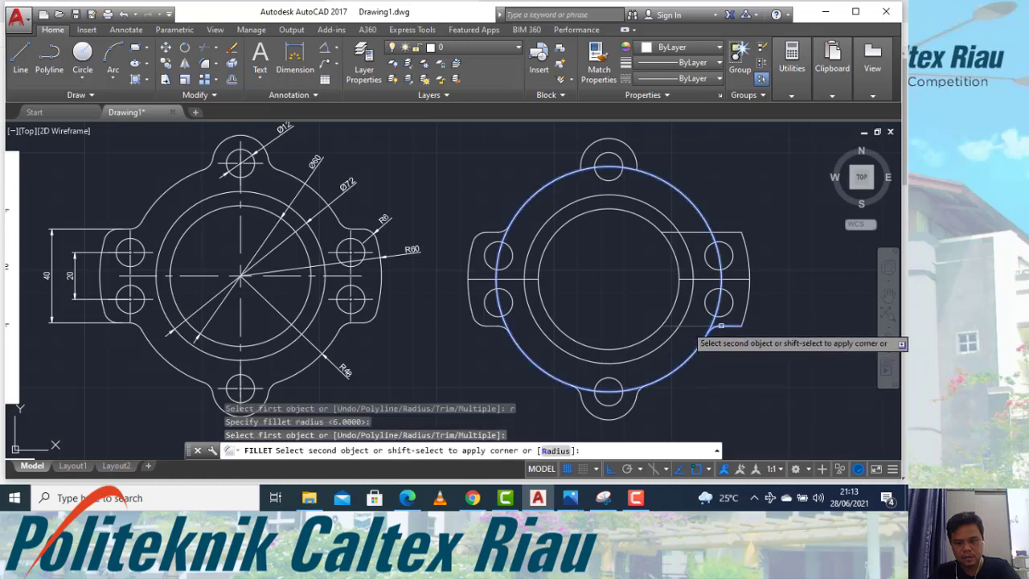
left_click(727, 328)
Step: Fillet the lower outer corner of the right lug with radius 6
key("Return")
type("r")
key("Return")
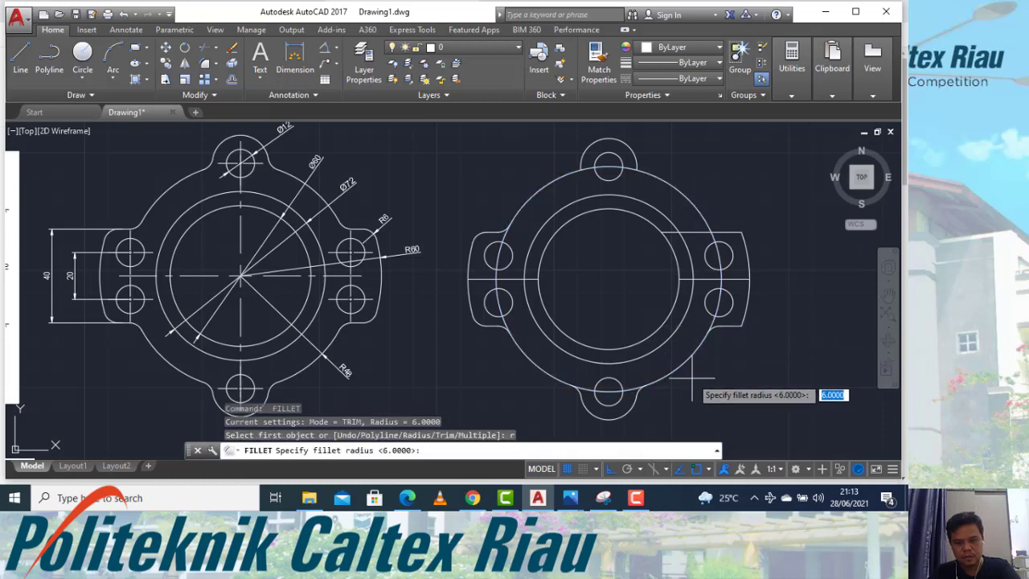
key("Return")
left_click(736, 323)
left_click(744, 316)
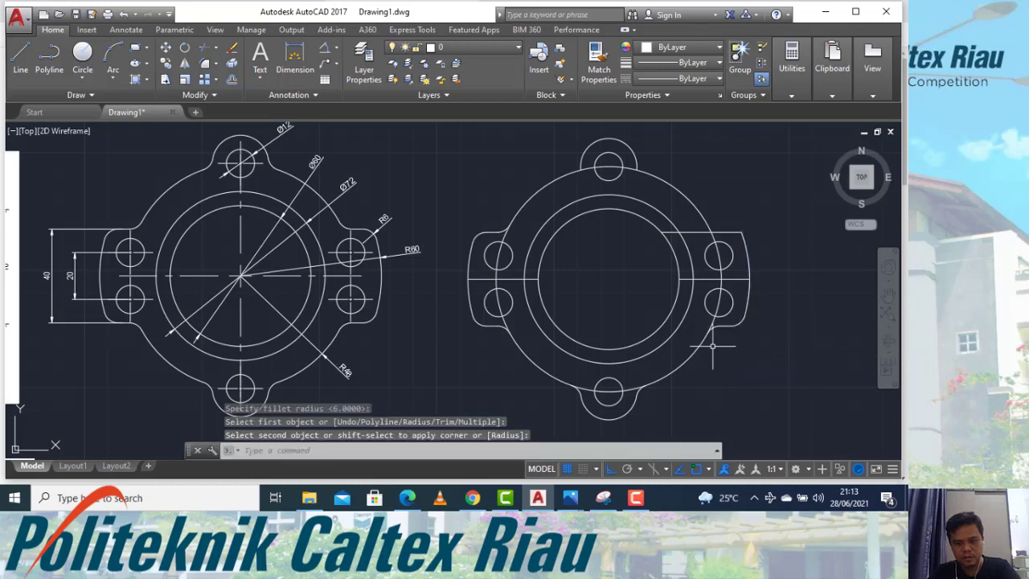
Step: Fillet the upper outer corner of the right lug with radius 6
key("Return")
type("r")
key("Return")
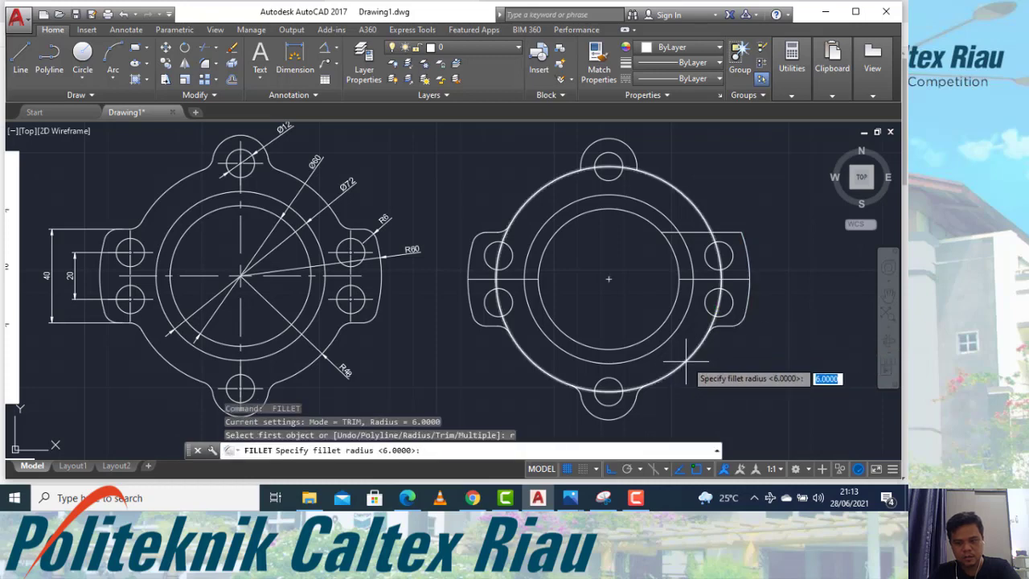
key("Return")
left_click(746, 252)
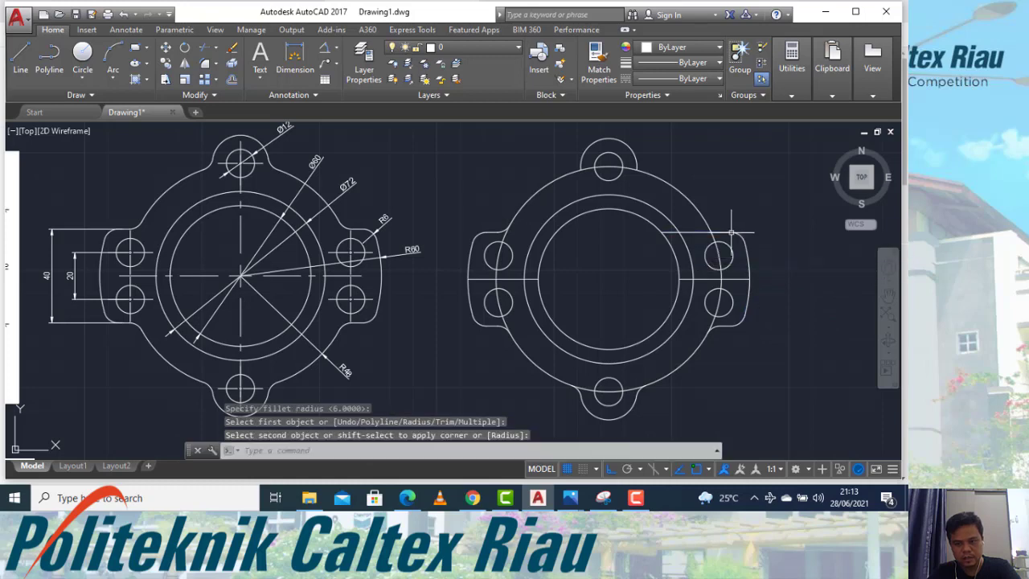
left_click(706, 281)
Step: Fillet the junction of the right lug's upper edge and the large outer circle with radius 6
key("Return")
type("r")
key("Return")
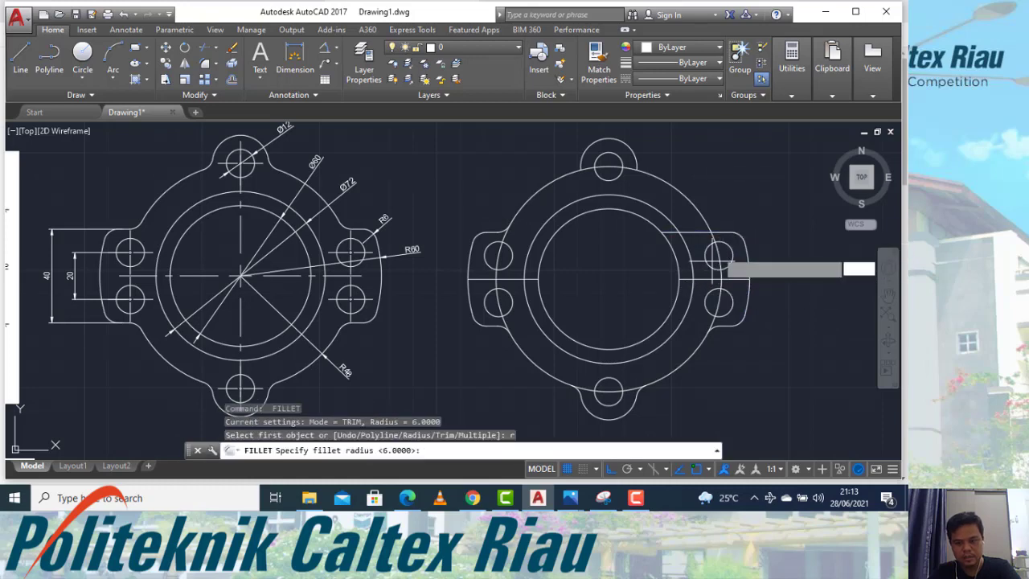
key("Return")
left_click(707, 237)
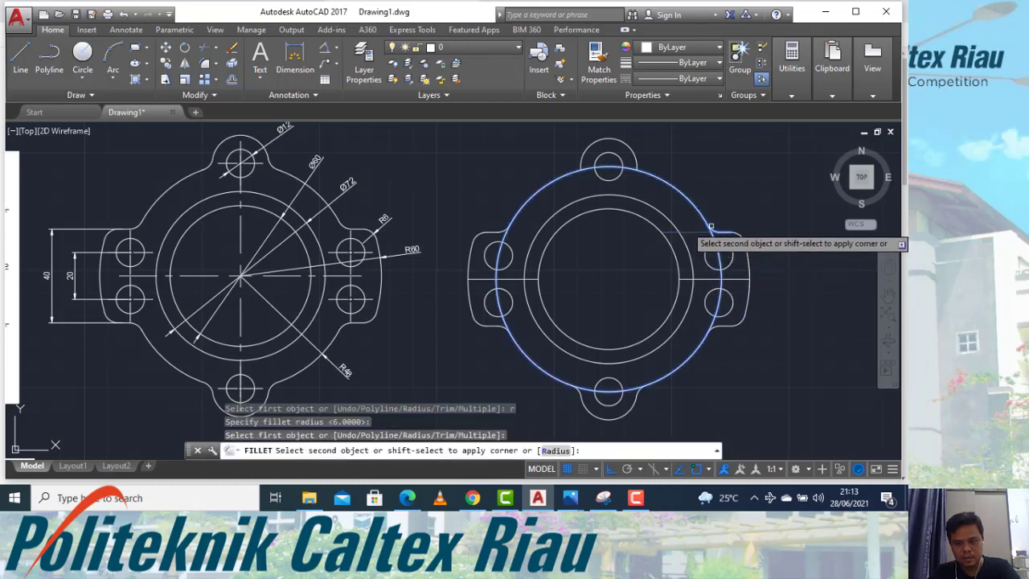
left_click(710, 226)
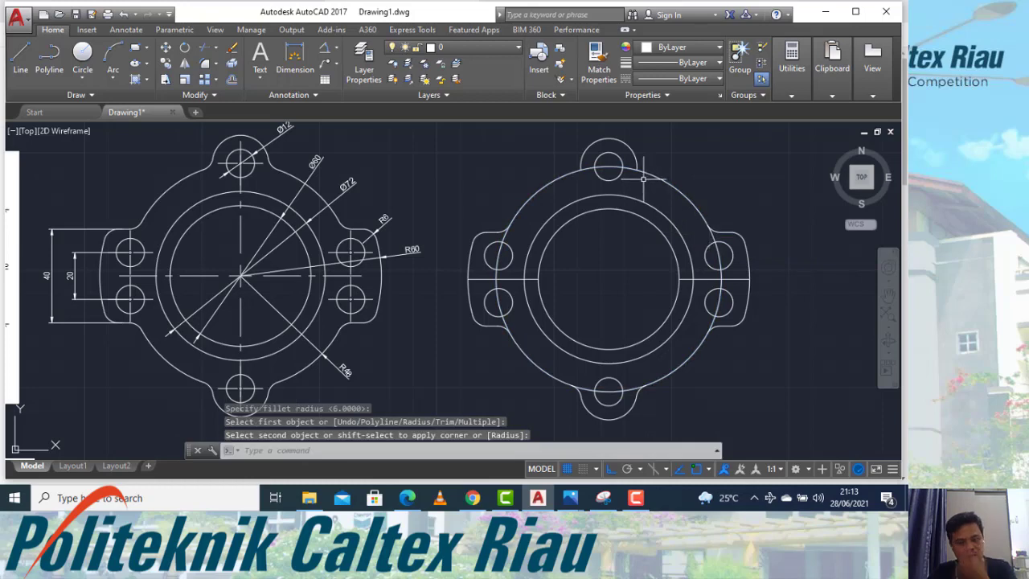
Step: Fillet the right junction between the top lug's arc and the large outer circle with radius 6
key("Return")
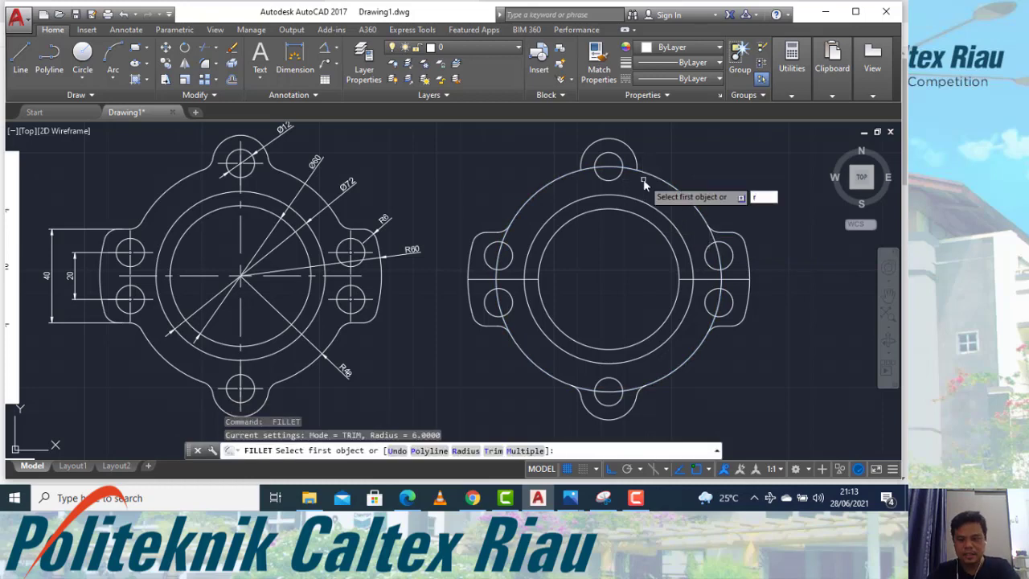
key("Escape")
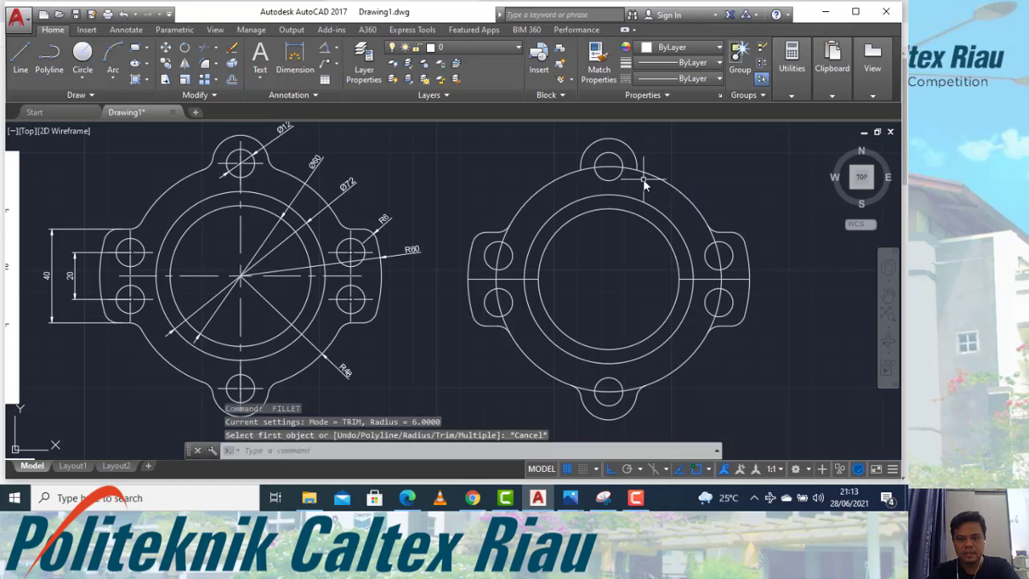
key("Return")
type("r")
key("Return")
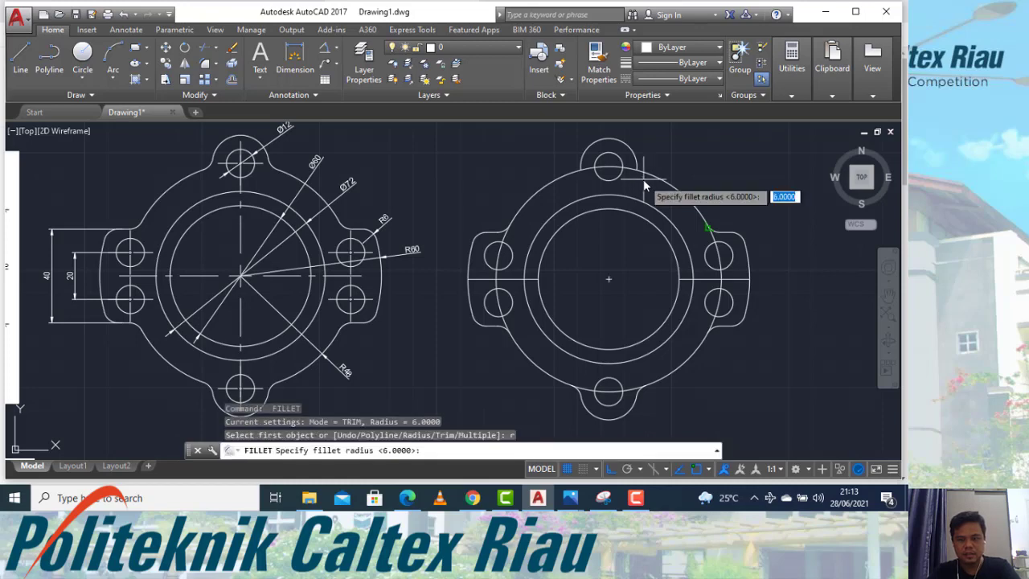
key("Return")
left_click(644, 173)
left_click(637, 164)
Step: Fillet the left junction between the top lug's arc and the large outer circle with radius 6
key("Return")
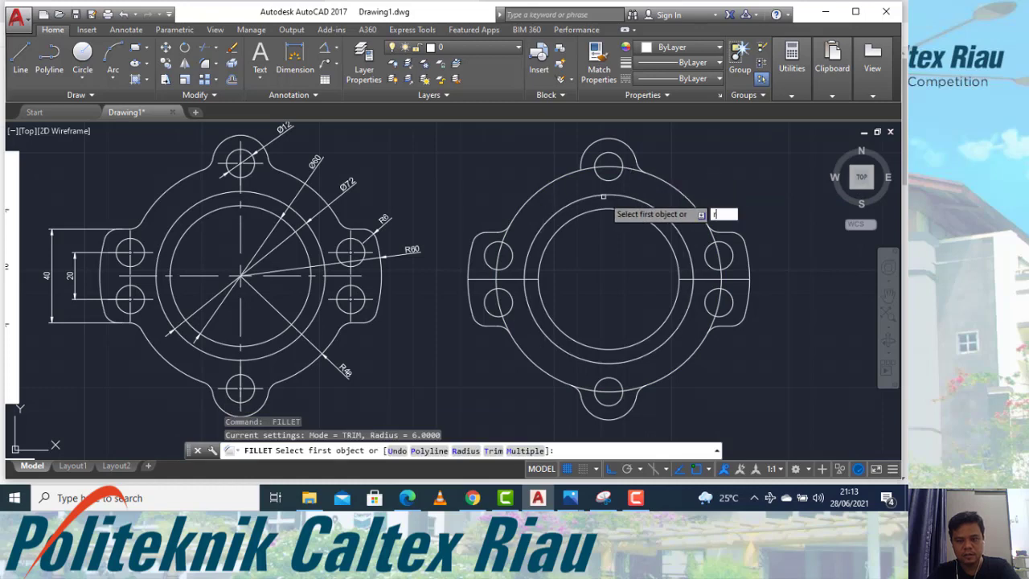
type("r")
key("Return")
key("Return")
left_click(572, 175)
left_click(580, 160)
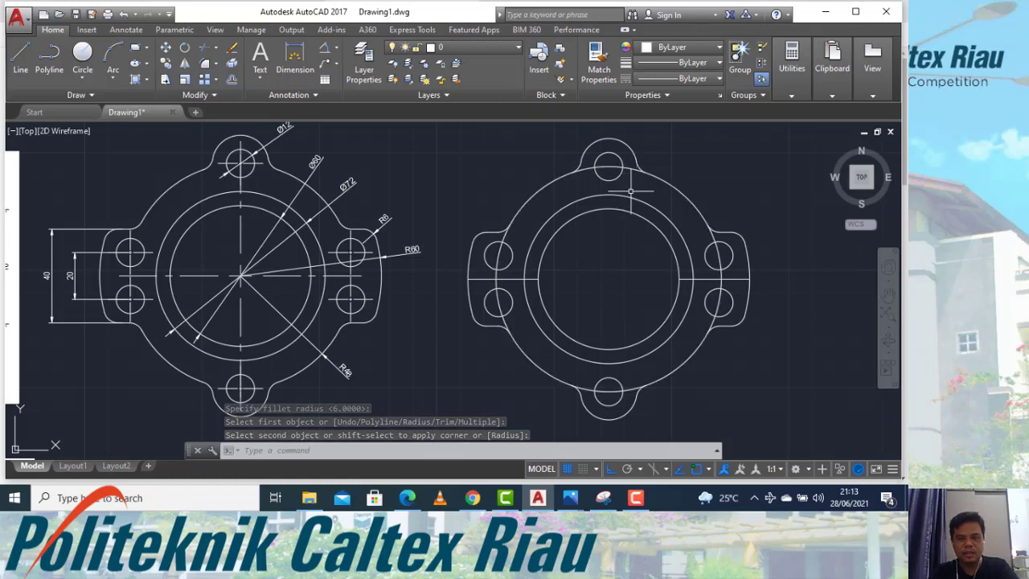
key("Escape")
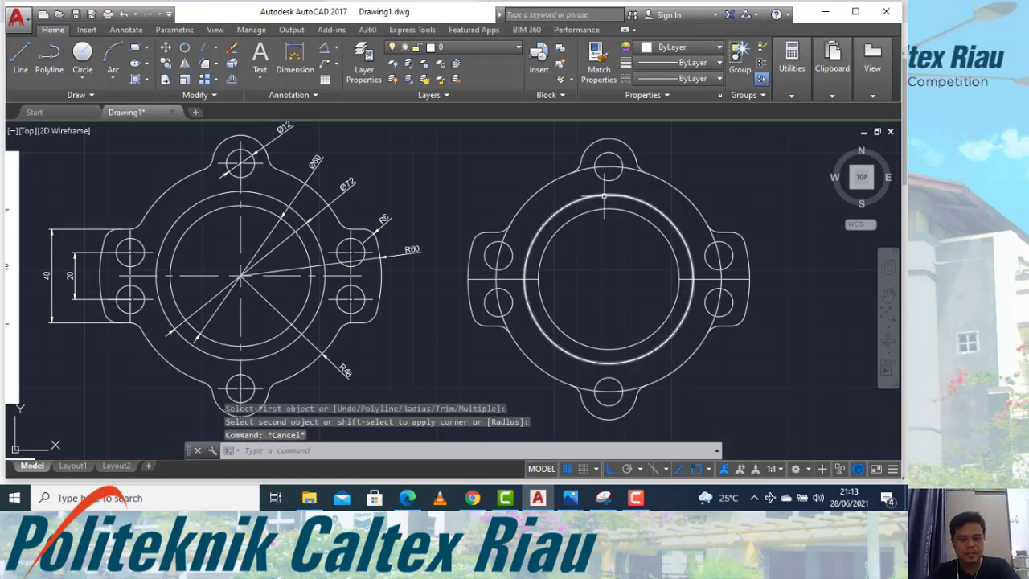
Step: Trim away the large outer circle's segments that run through the four lugs and their holes
type("tr")
key("Return")
key("Return")
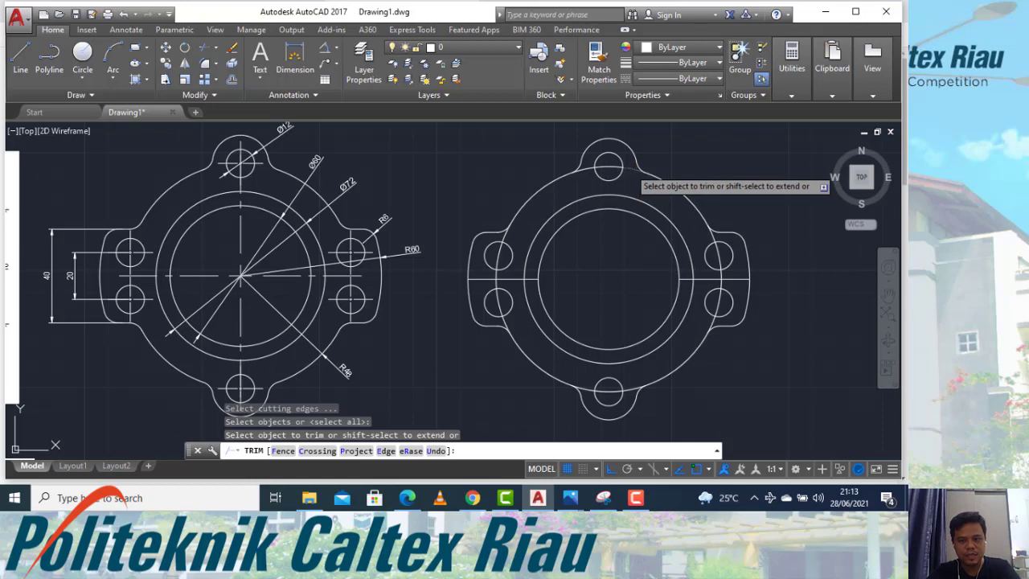
left_click(613, 167)
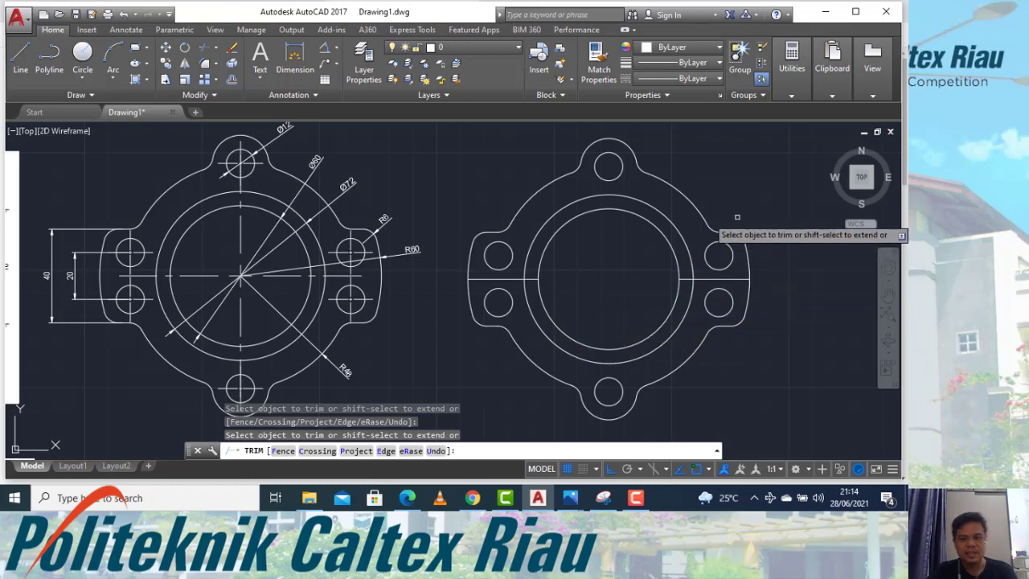
key("Escape")
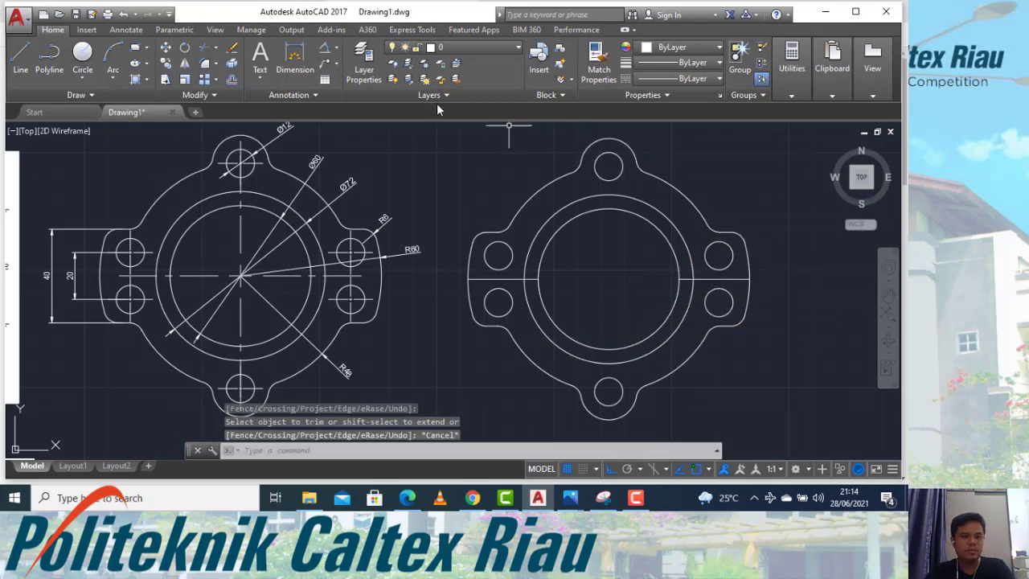
Step: Add centre marks to the redrawn flange's large outer arc and to its six lug holes
left_click(126, 30)
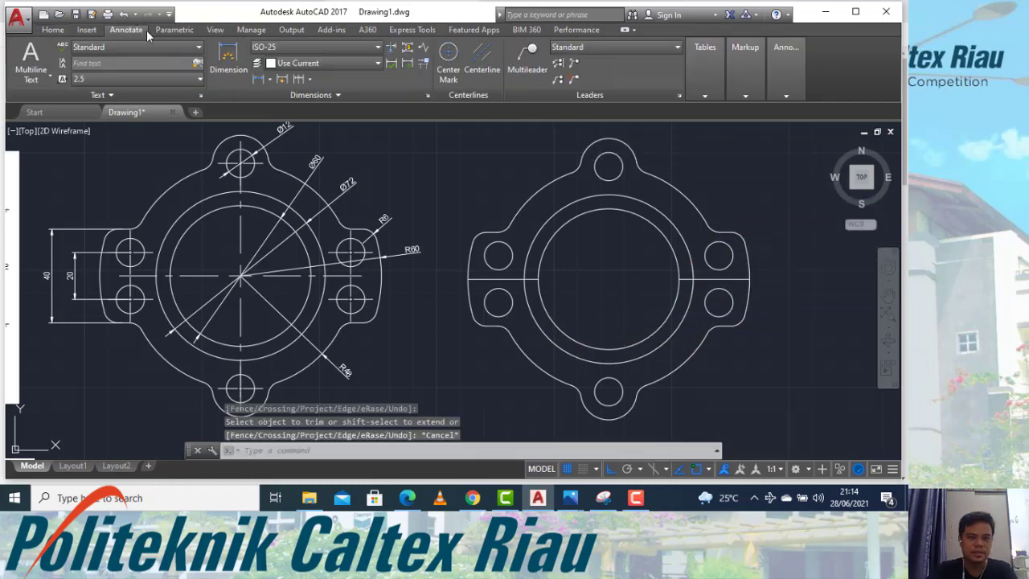
left_click(448, 55)
left_click(679, 194)
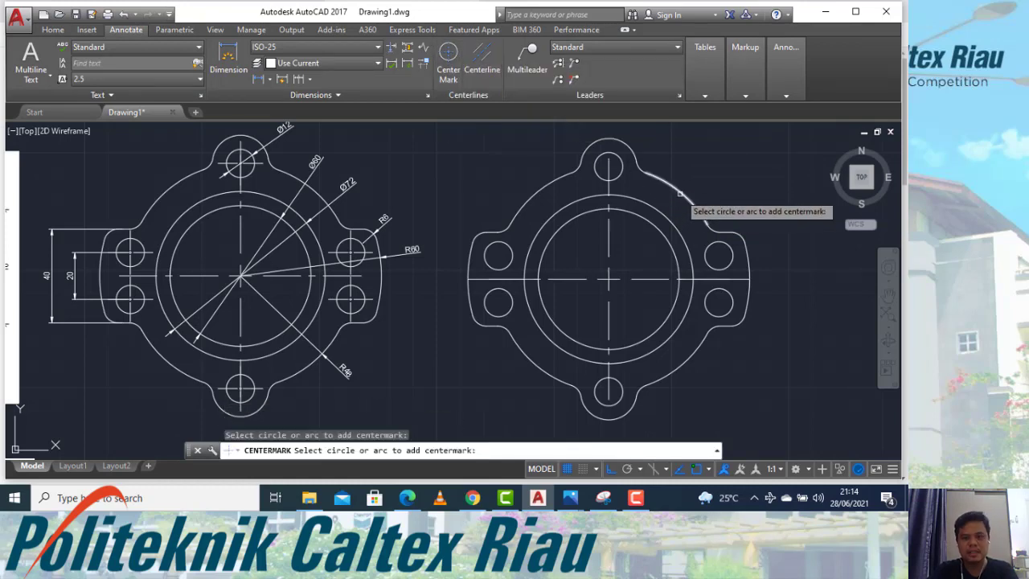
left_click(621, 178)
left_click(712, 243)
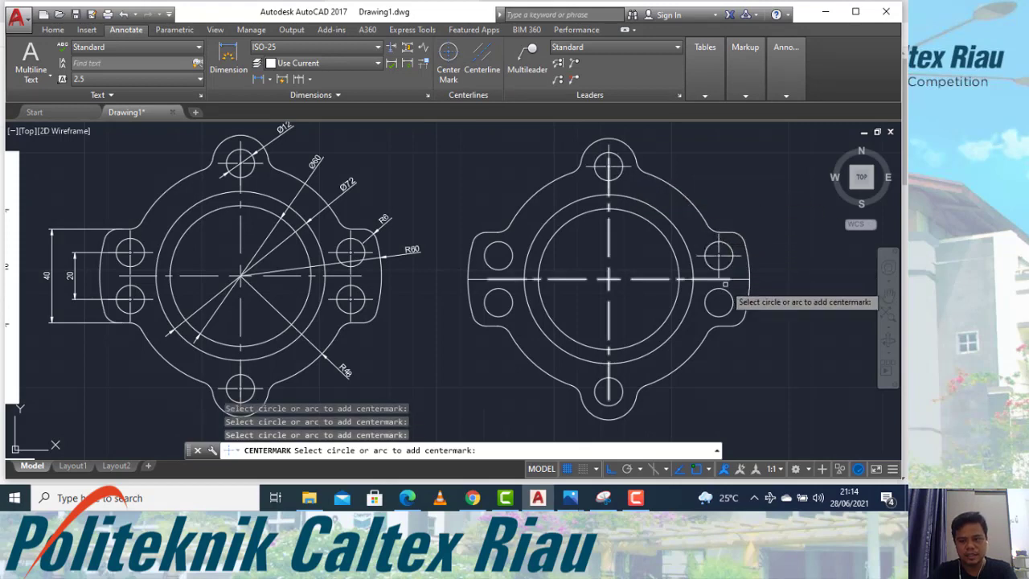
left_click(706, 312)
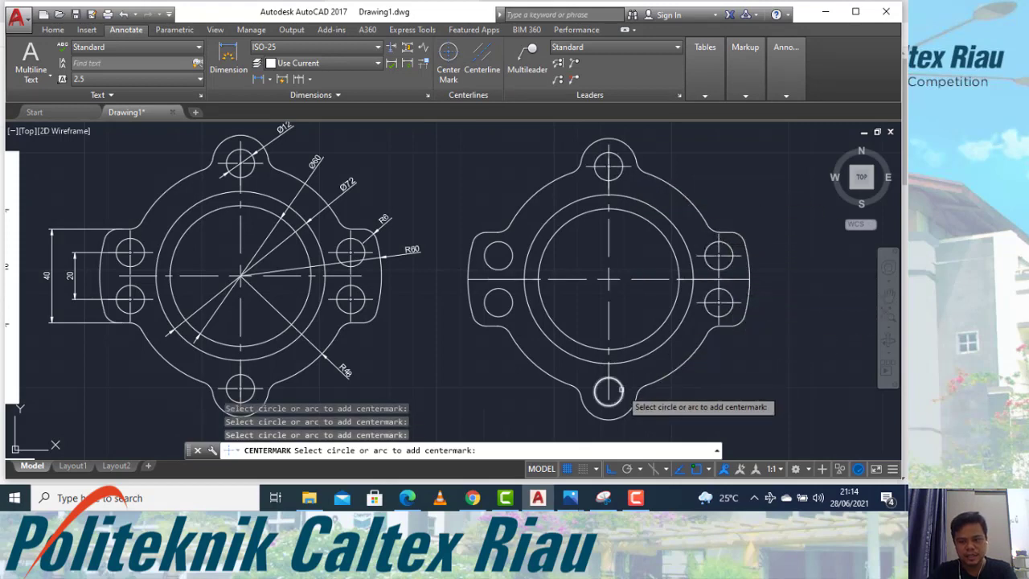
left_click(509, 313)
left_click(508, 268)
key("Escape")
Step: Erase the two leftover horizontal construction lines crossing the left and right lugs
left_click(515, 278)
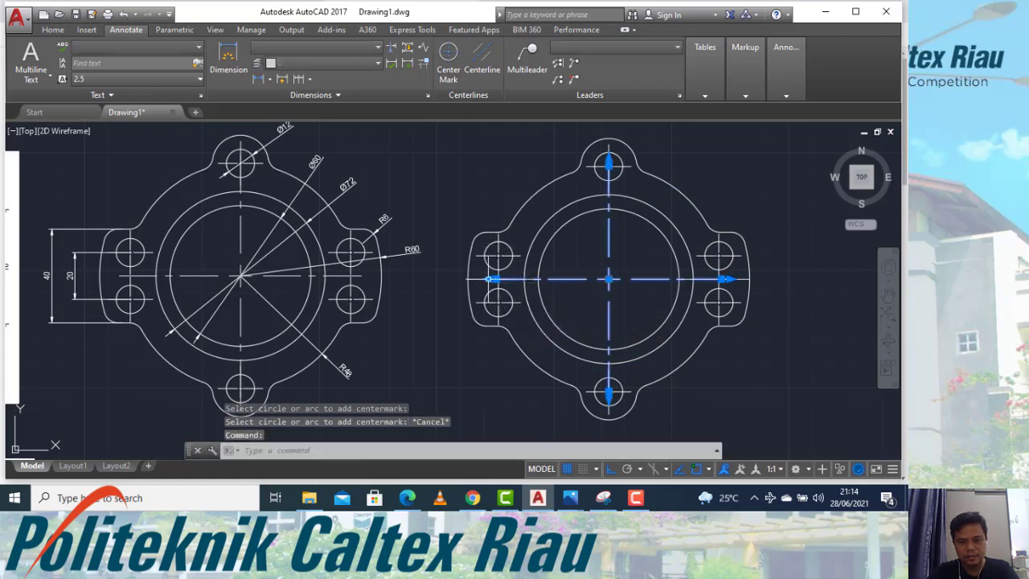
key("Escape")
left_click(482, 279)
type("e")
key("Return")
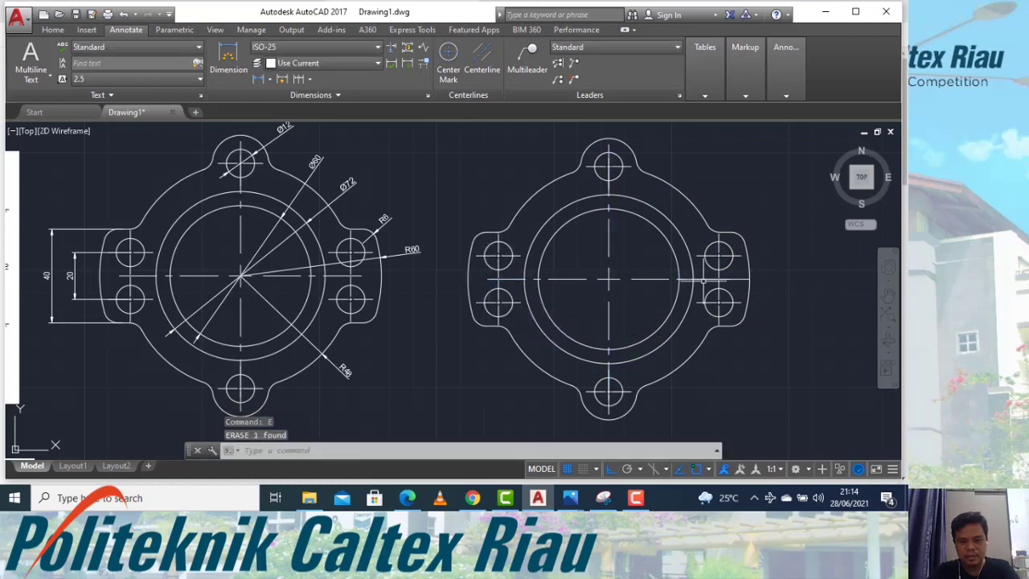
key("Return")
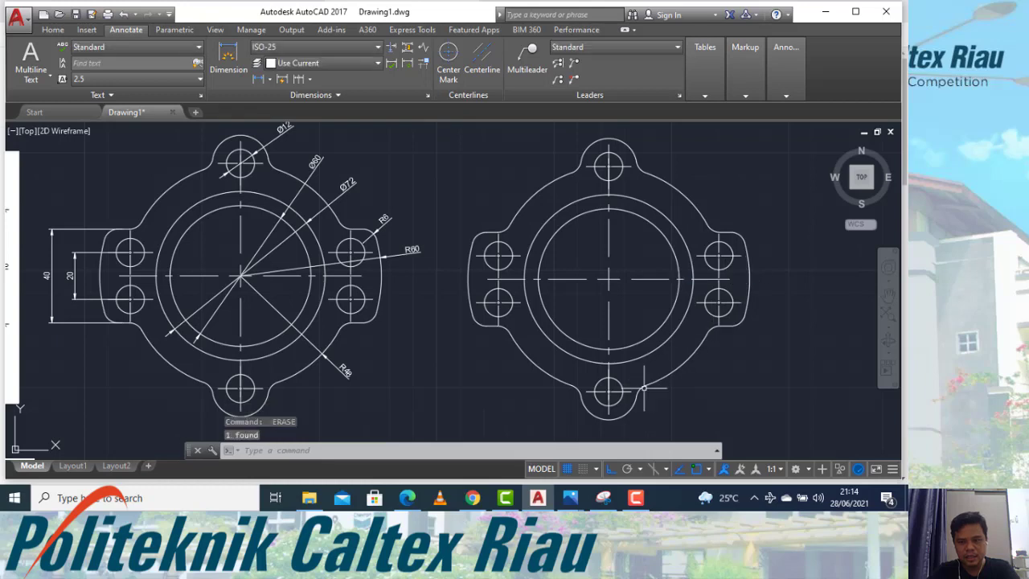
Step: Examine the centre mark lines around the bottom lug's hole up close
left_click(609, 411)
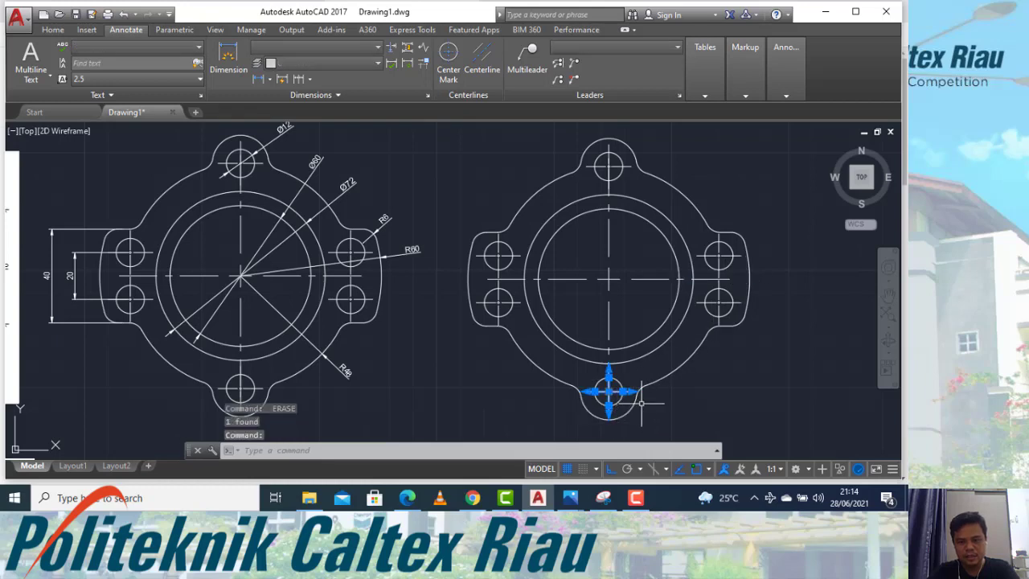
key("Escape")
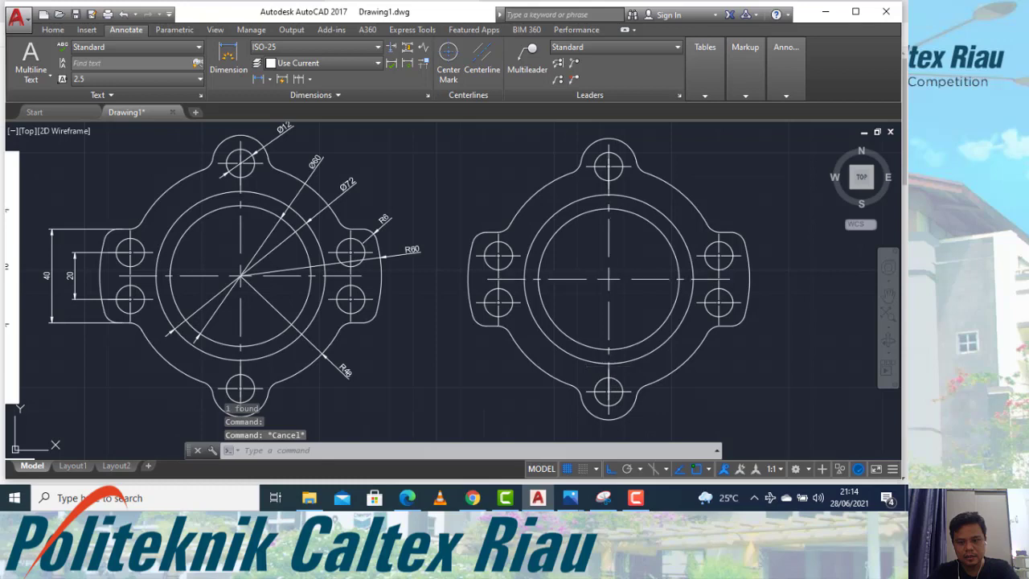
left_click(610, 370)
scroll(625, 412, "up", 3)
key("Escape")
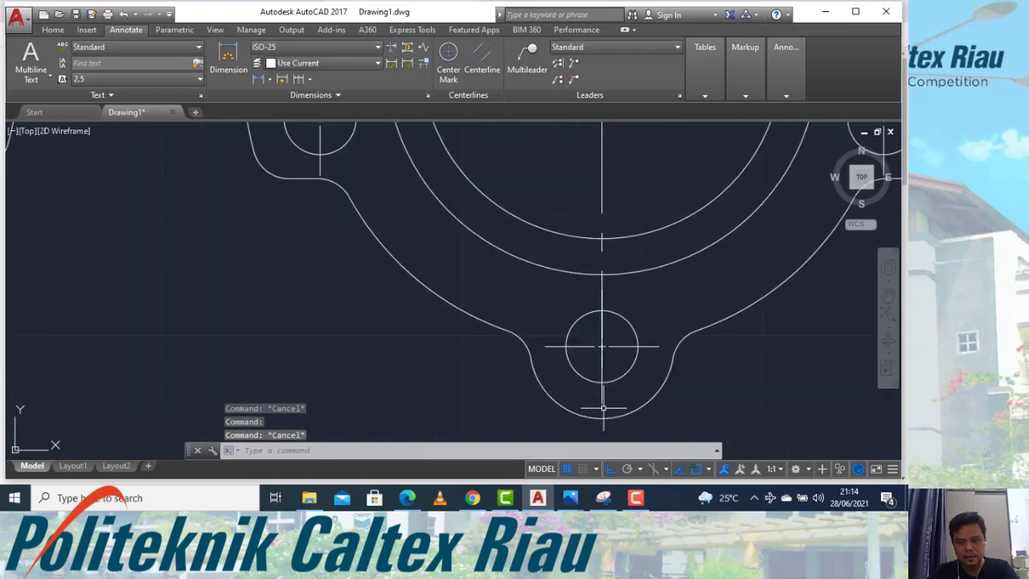
left_click(615, 409)
key("Escape")
scroll(715, 371, "down", 4)
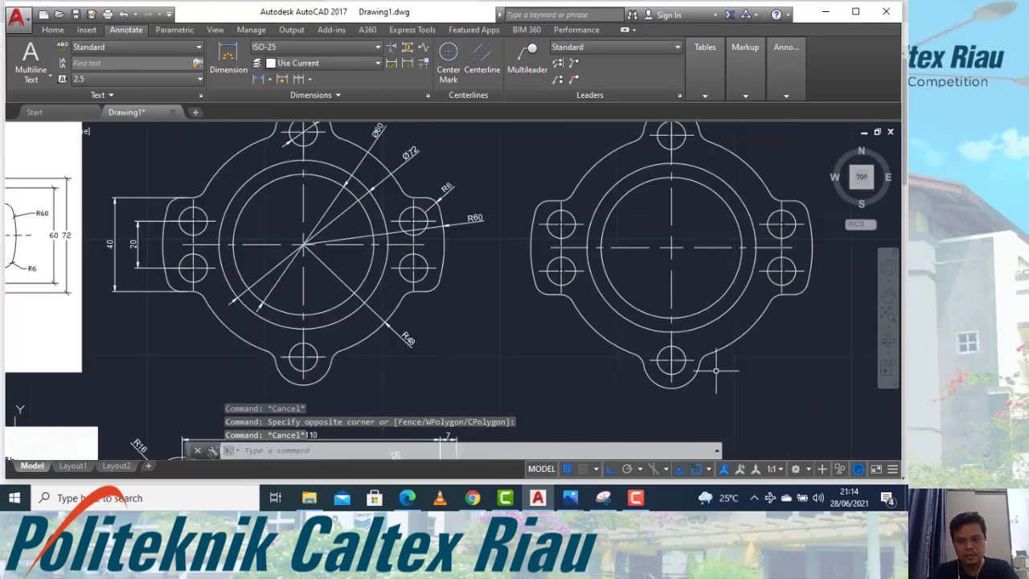
scroll(715, 371, "down", 2)
scroll(770, 321, "up", 2)
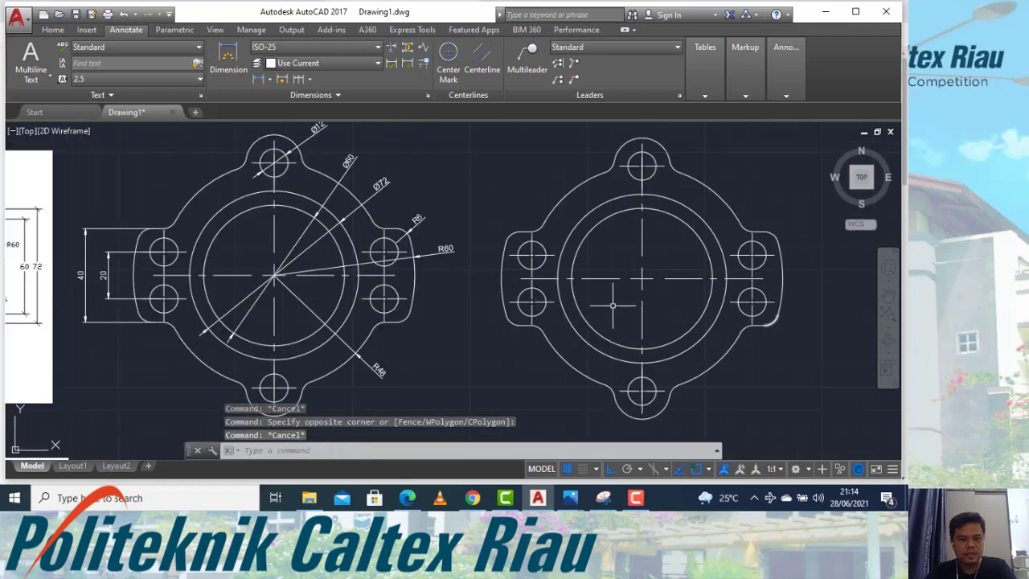
left_click(52, 30)
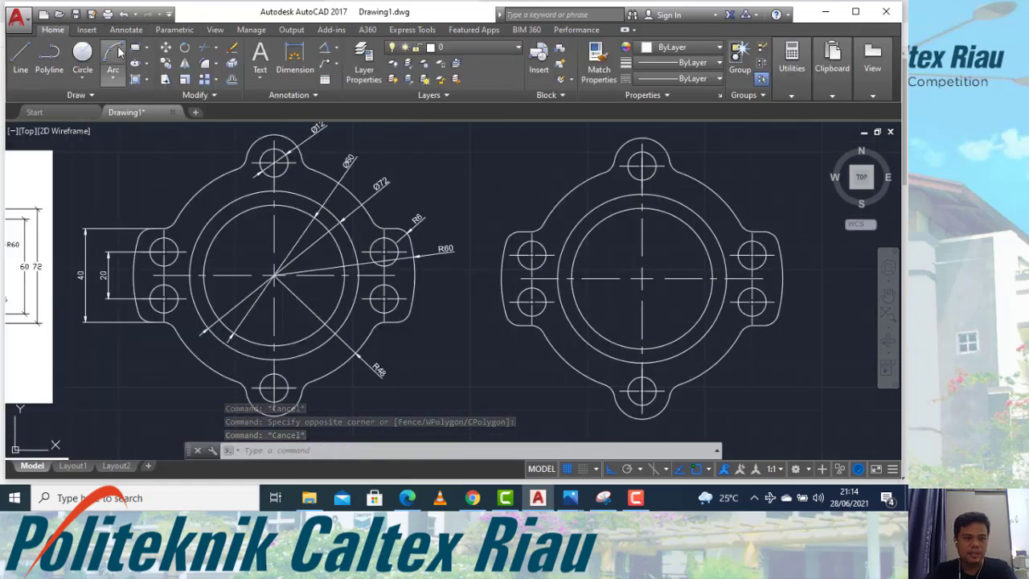
left_click(337, 49)
left_click(351, 66)
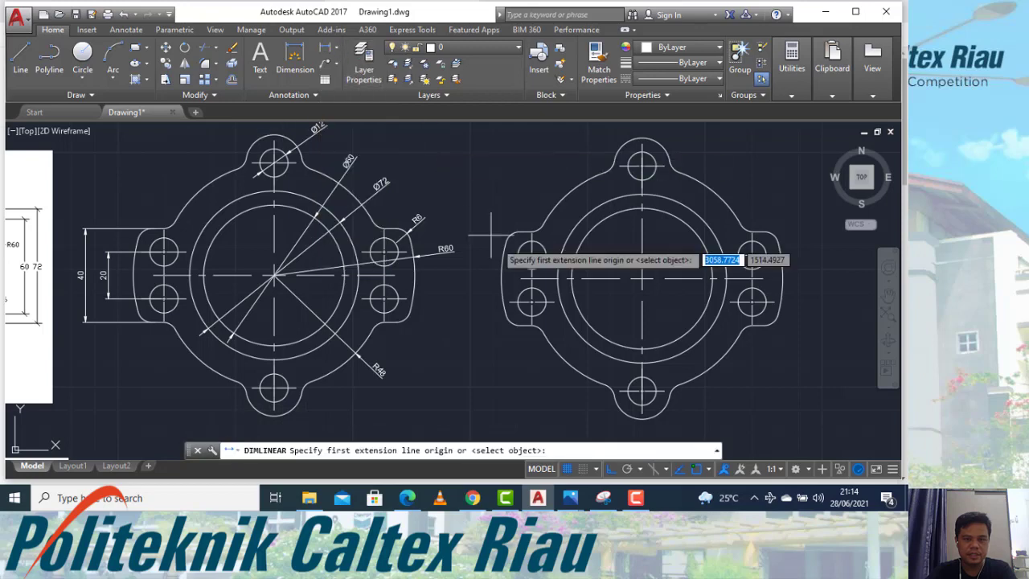
left_click(530, 325)
left_click(529, 225)
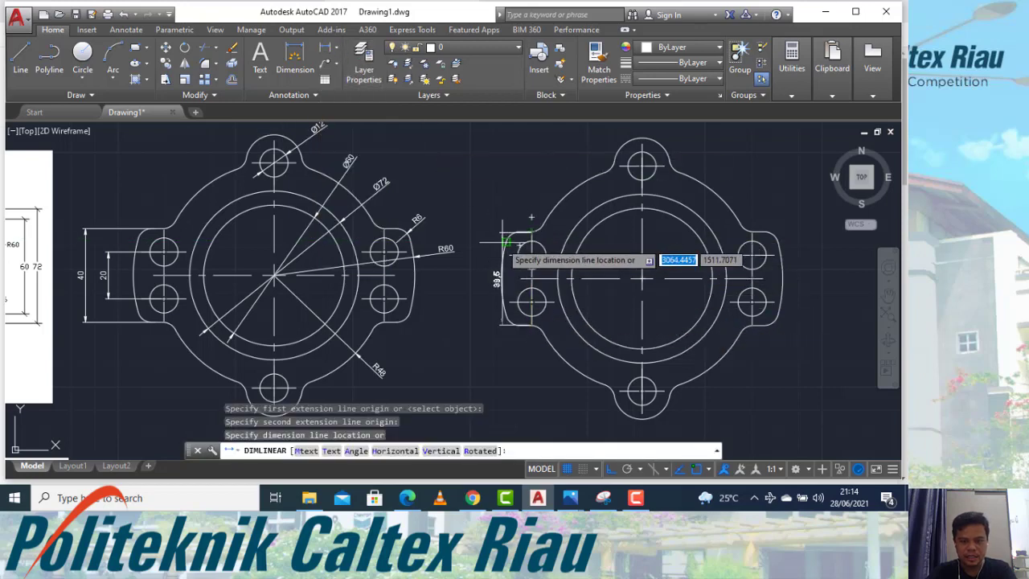
key("Escape")
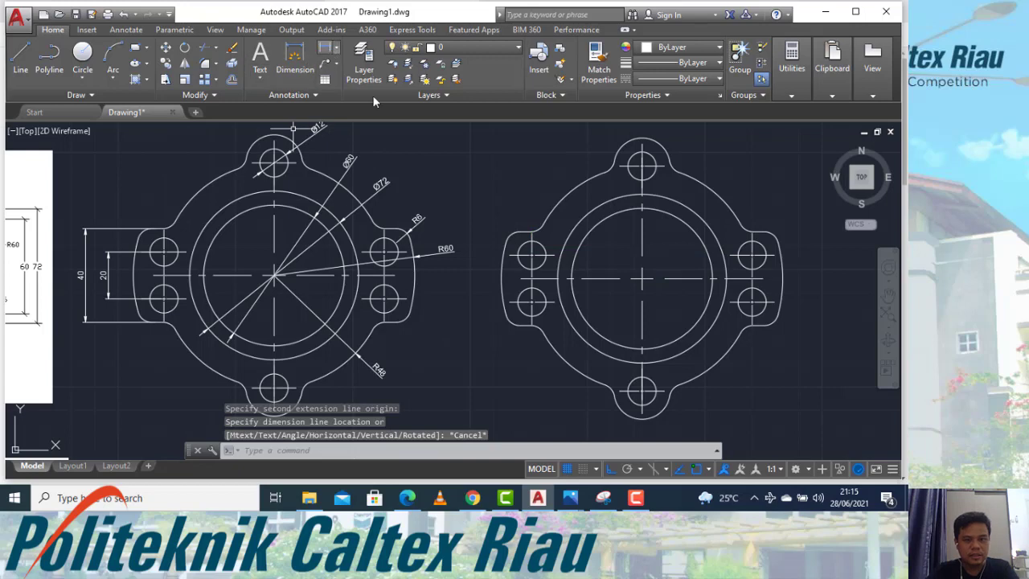
Step: Add a vertical linear dimension between the left lug's lower and upper edges, placed outside the lug
key("space")
scroll(530, 344, "up", 2)
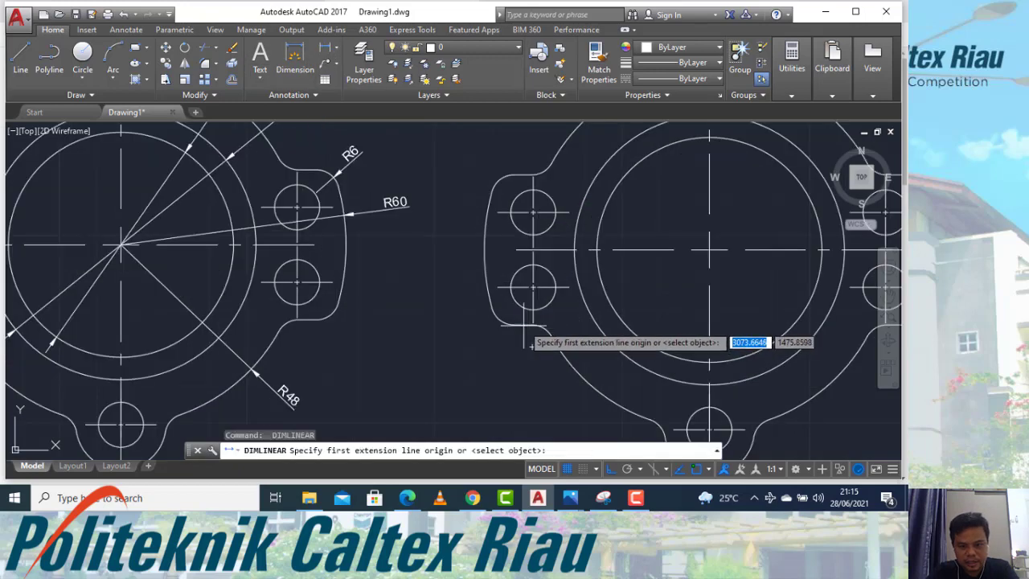
left_click(523, 324)
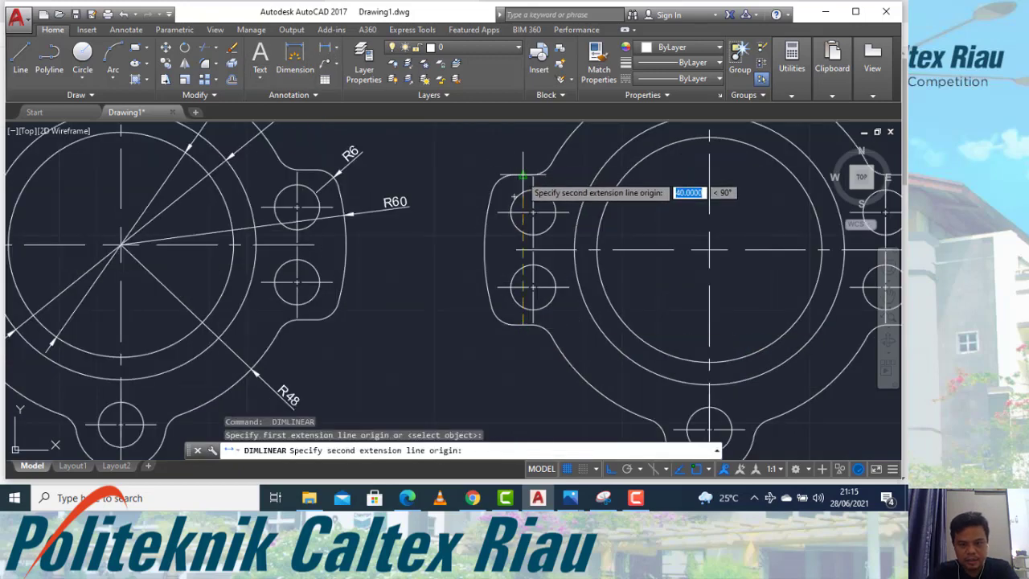
left_click(523, 174)
left_click(423, 212)
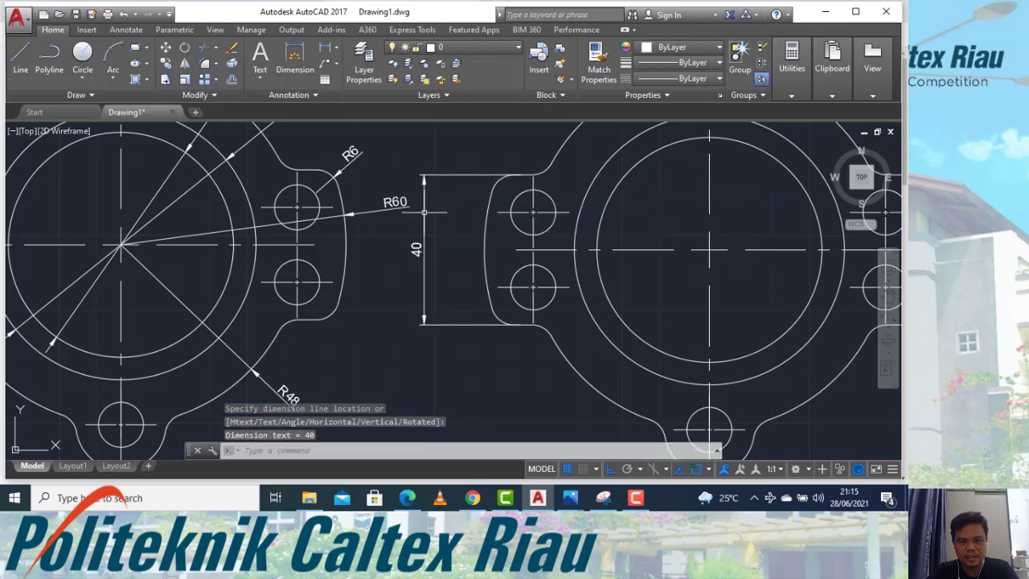
Step: Dimension the vertical distance between the centres of the left lug's two holes, inside the lug's height dimension
key("space")
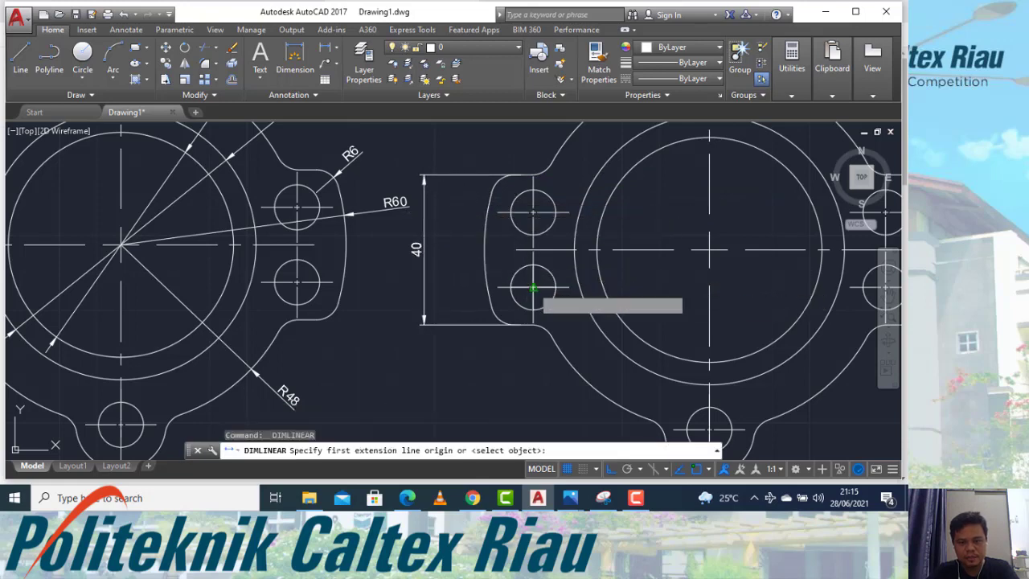
left_click(533, 285)
left_click(532, 212)
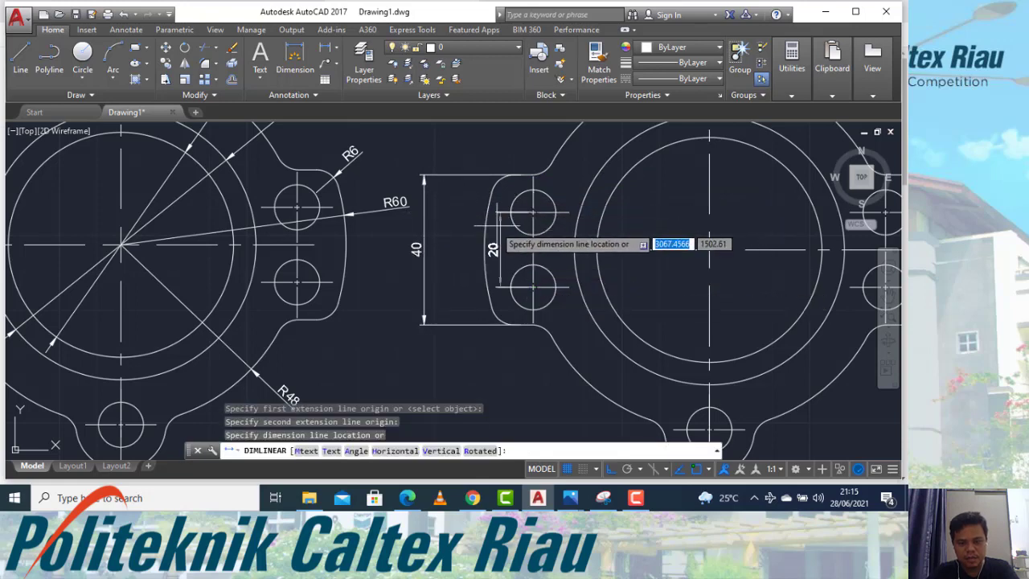
left_click(458, 250)
Step: Add a diameter dimension to the top lug's hole, with its text to the upper right of the hole
scroll(454, 249, "down", 5)
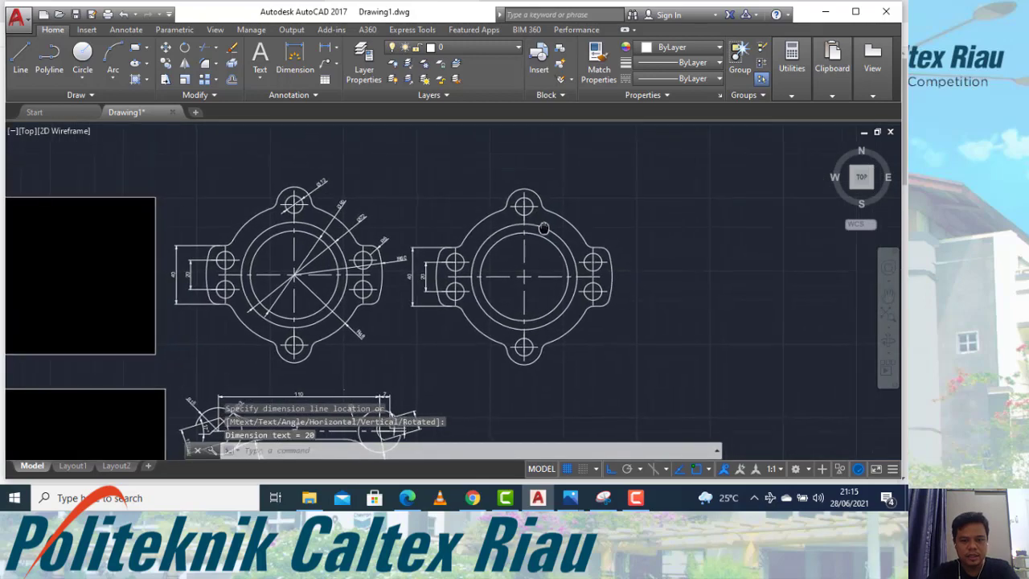
scroll(525, 237, "up", 2)
middle_click_drag(532, 246, 570, 239)
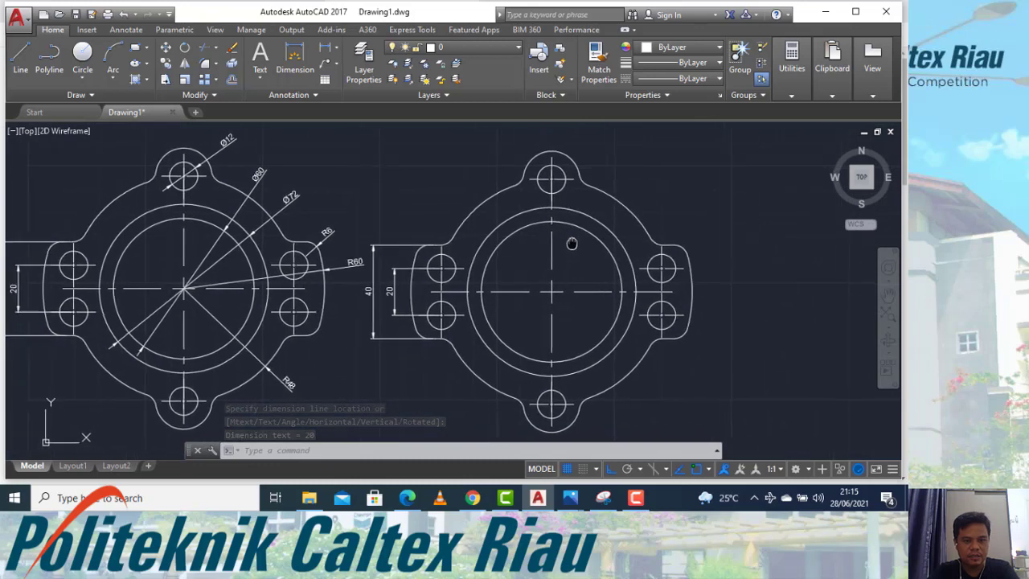
left_click(337, 49)
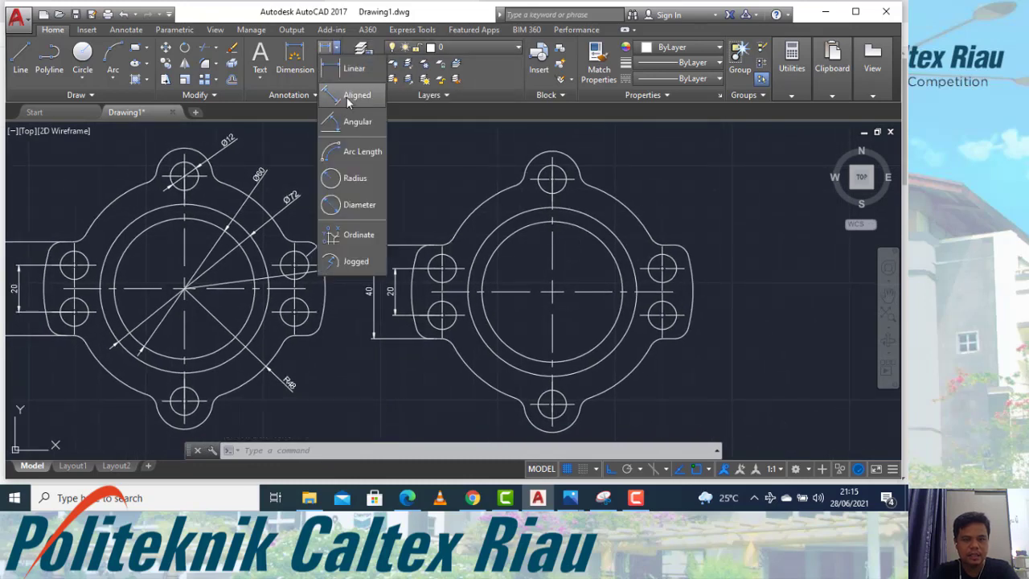
left_click(358, 204)
left_click(564, 172)
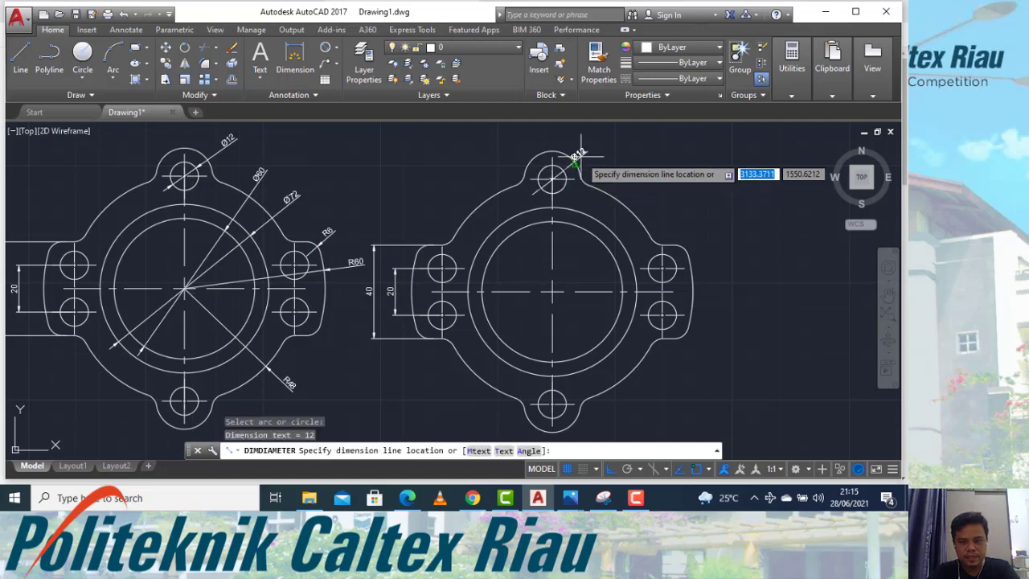
left_click(596, 151)
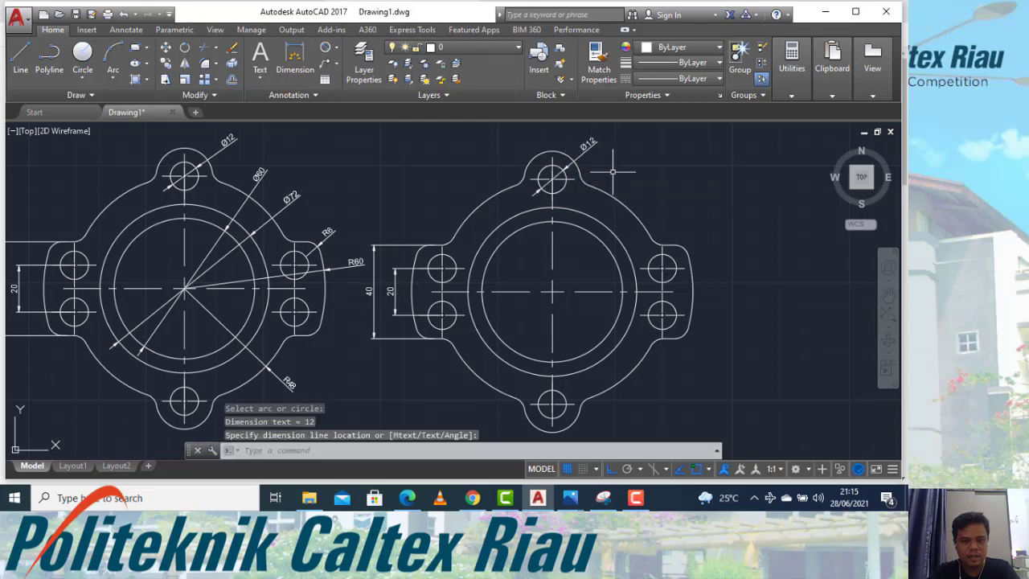
Step: Add diameter dimensions to the outer and inner of the two central circles, with their texts to the upper right
key("Return")
left_click(612, 231)
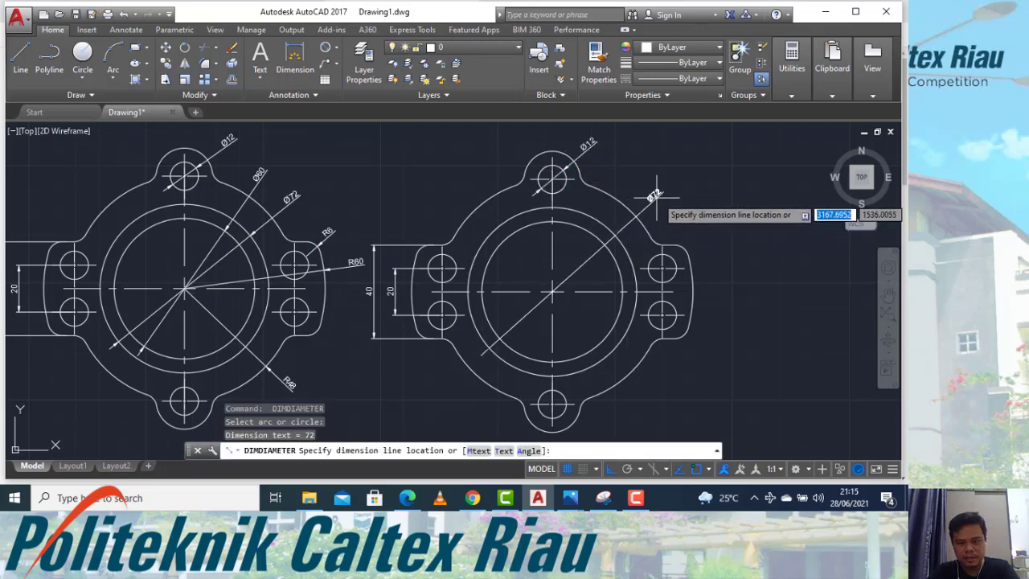
left_click(668, 193)
key("Return")
left_click(601, 236)
left_click(631, 173)
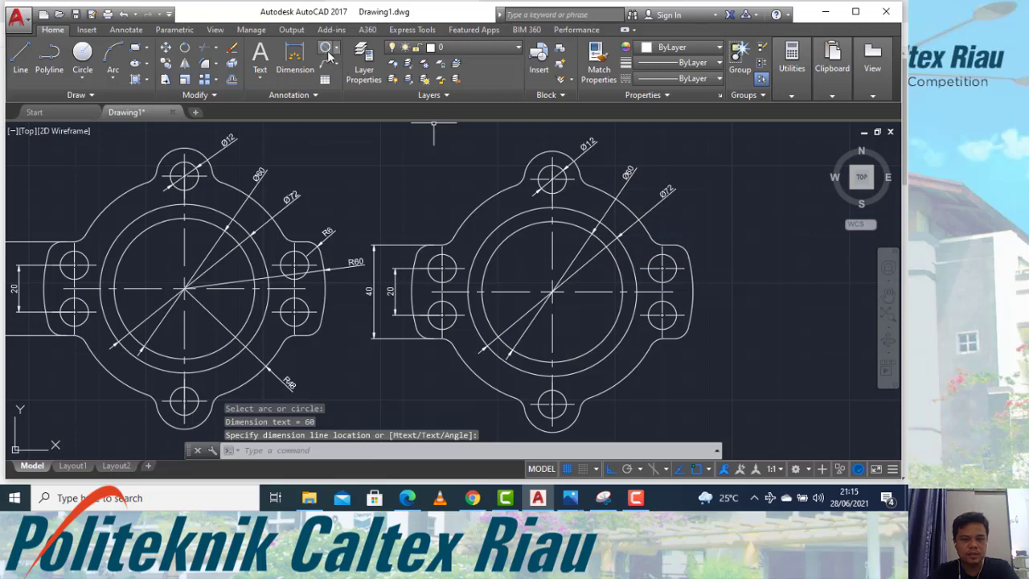
key("Return")
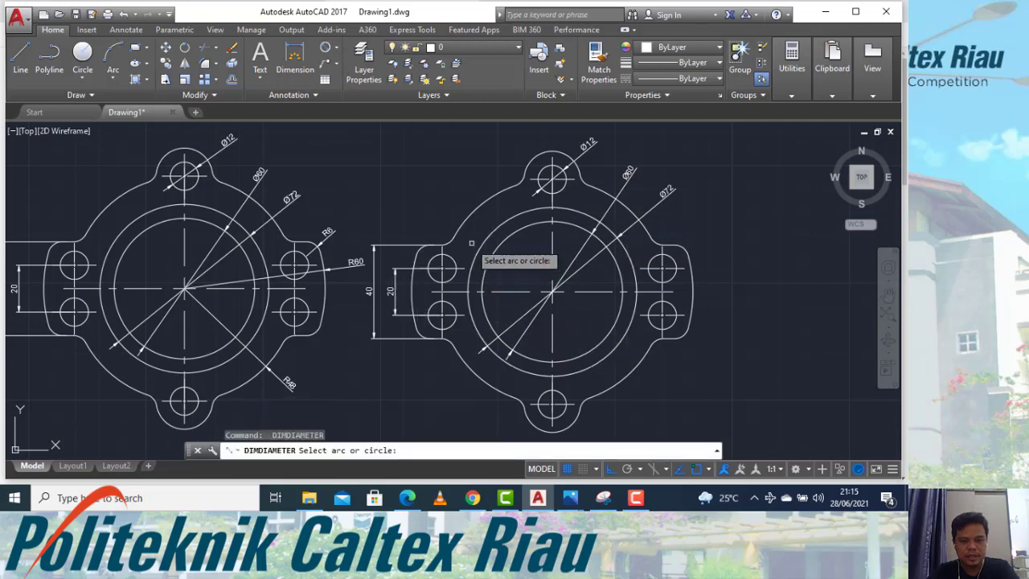
key("Escape")
Step: Add radius dimensions to the right lug's upper corner fillet and to its outer arc
left_click(337, 50)
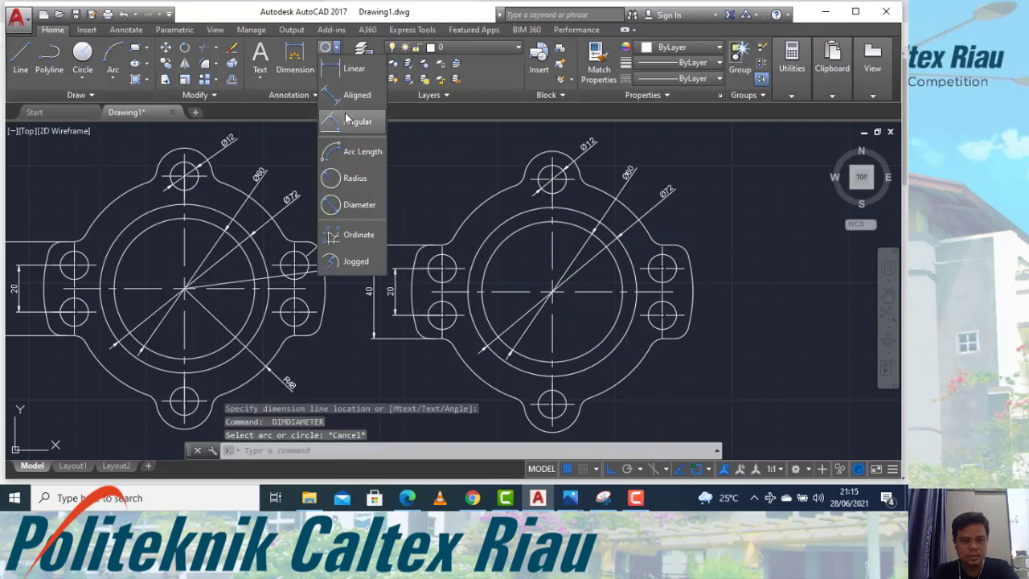
left_click(353, 180)
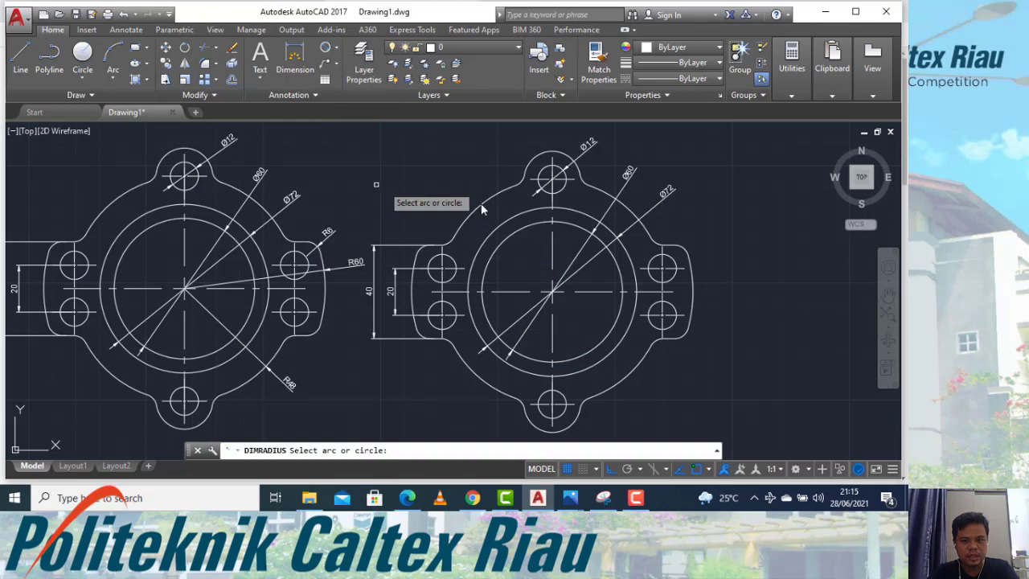
left_click(687, 252)
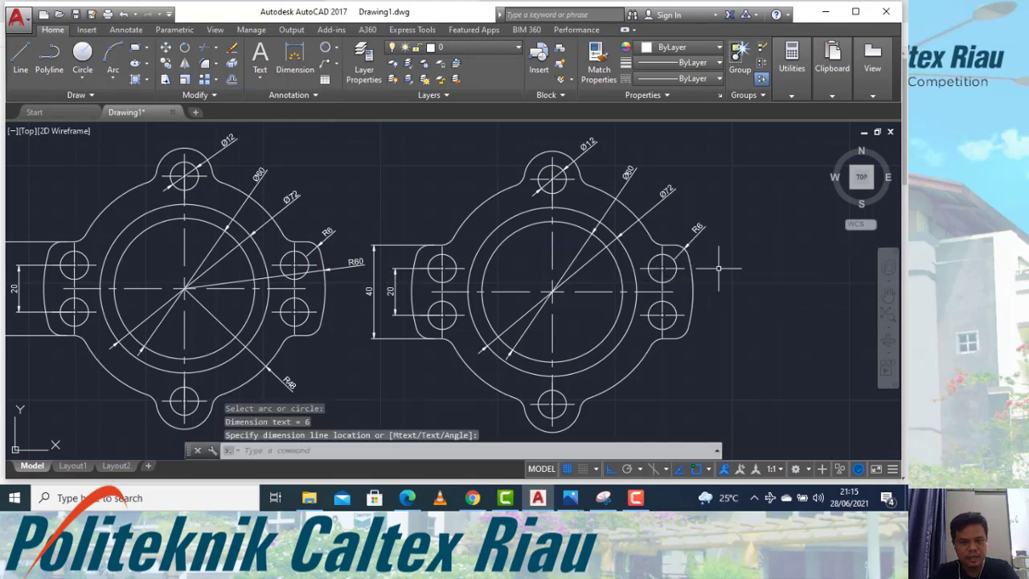
left_click(719, 277)
key("Return")
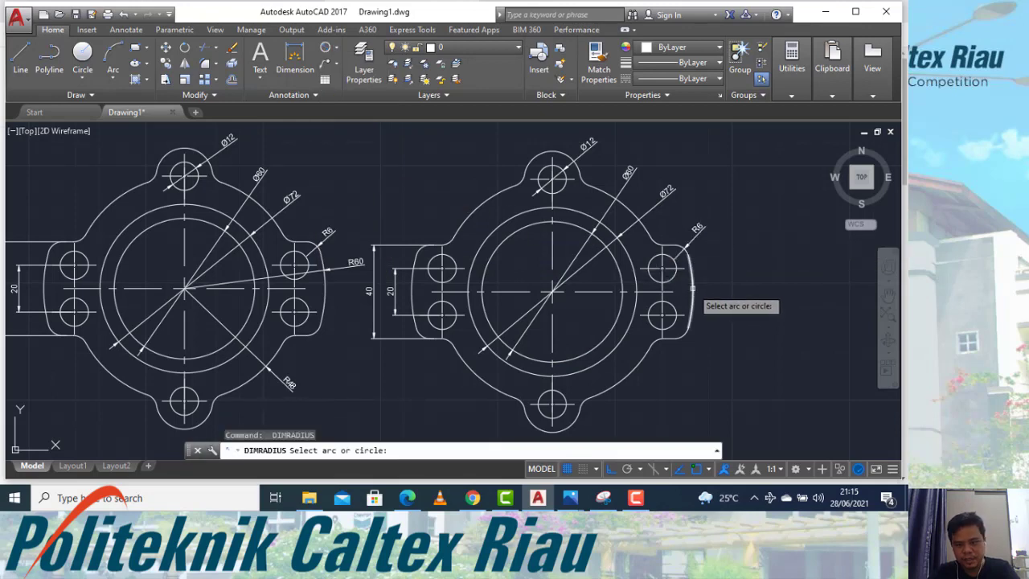
left_click(693, 289)
left_click(717, 270)
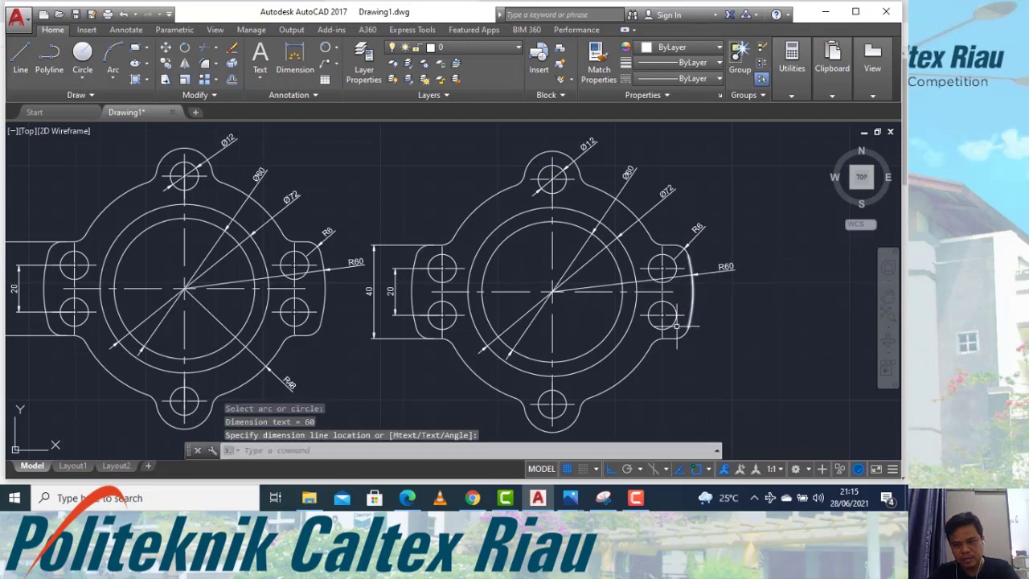
Step: Add radius dimensions to the flange body's lower-right arc and to the bottom lug's outer arc, with their texts outside the outline
key("Return")
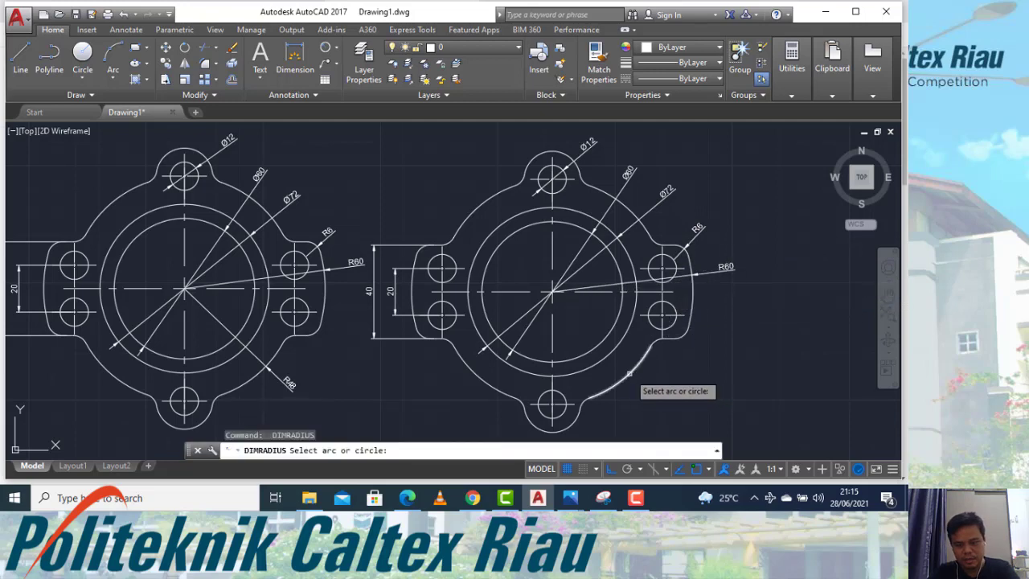
left_click(631, 375)
left_click(663, 375)
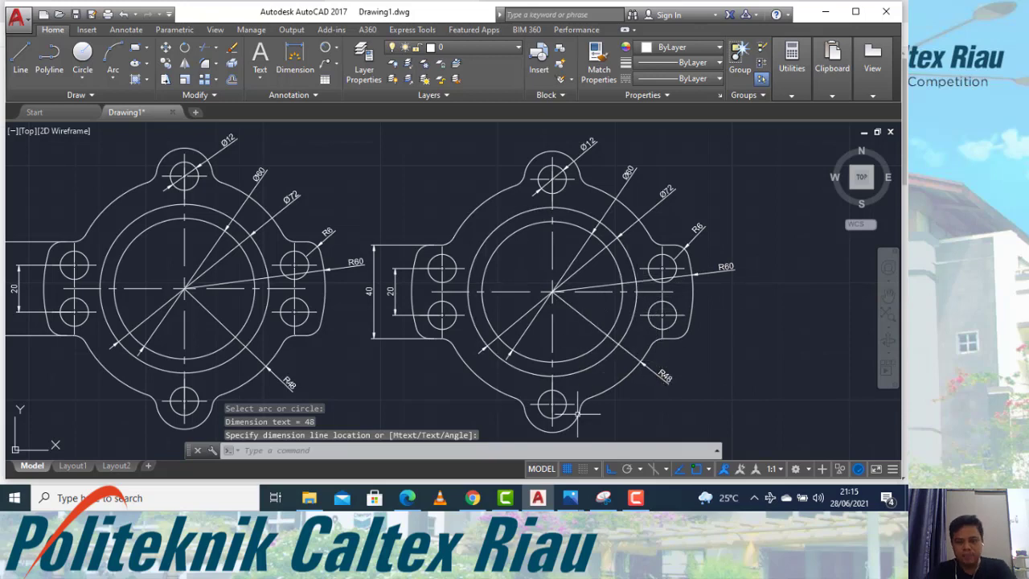
key("Return")
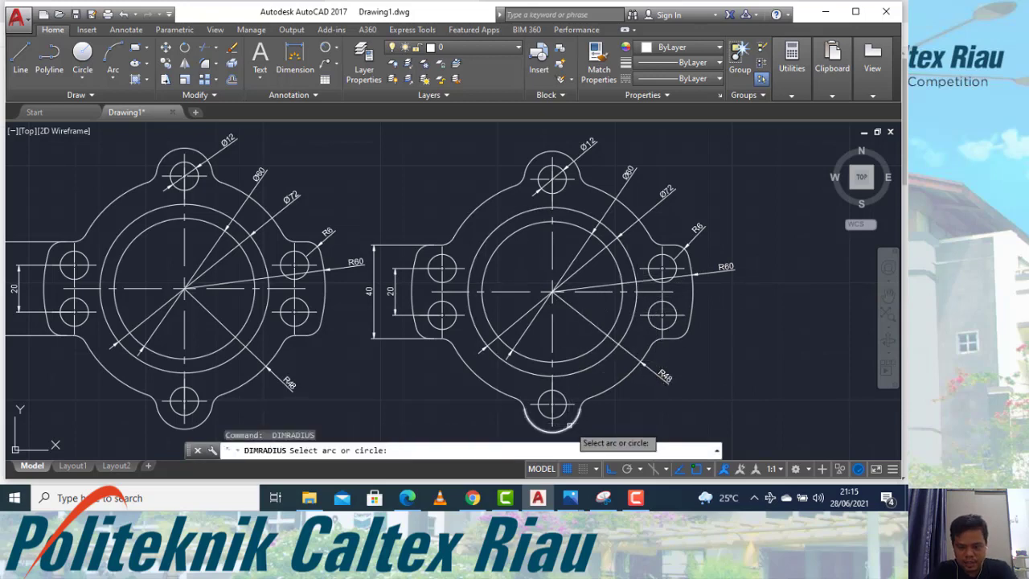
left_click(562, 428)
left_click(600, 420)
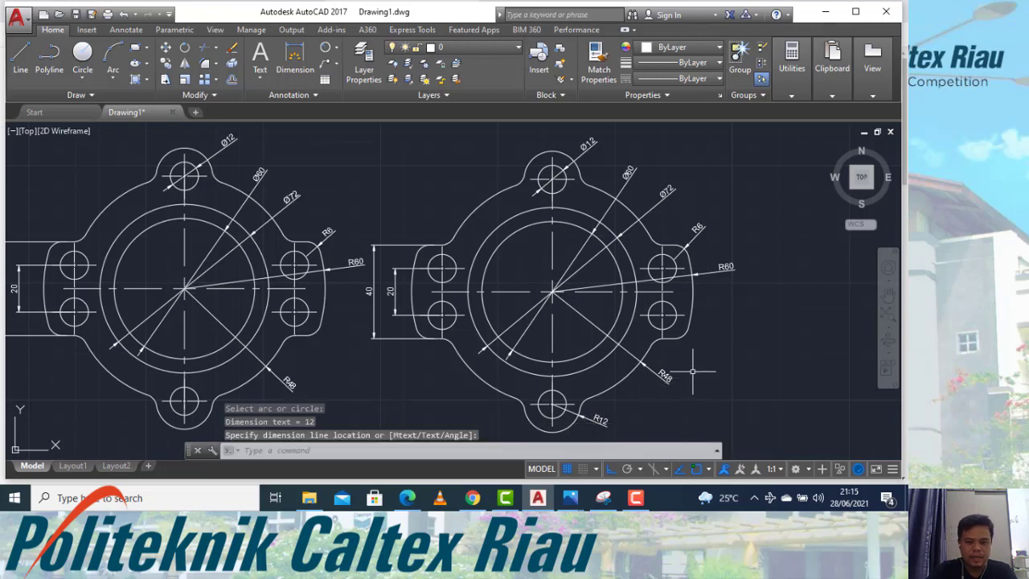
middle_click_drag(435, 264, 736, 272)
middle_click_drag(231, 297, 464, 314)
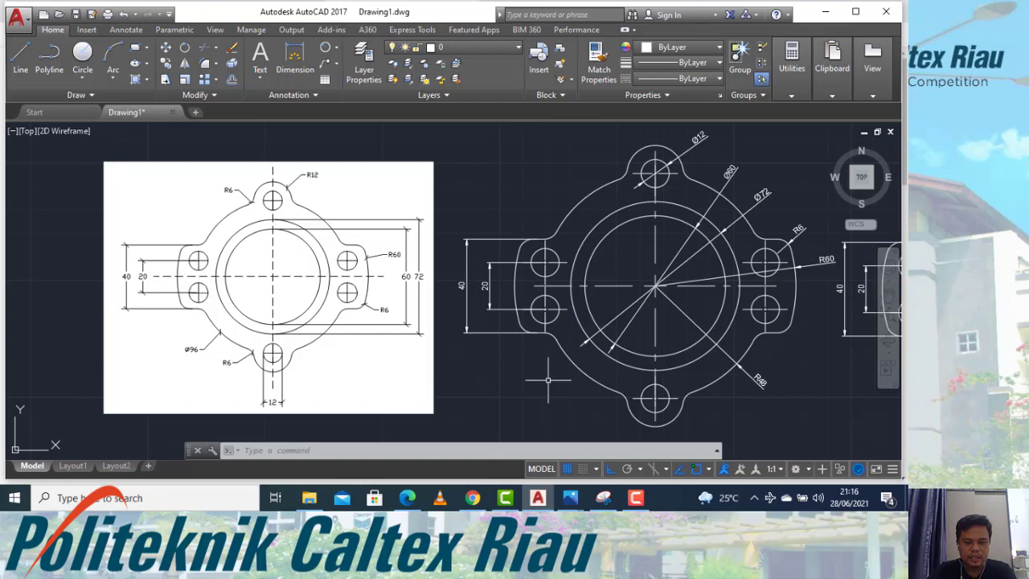
middle_click_drag(492, 370, 444, 153)
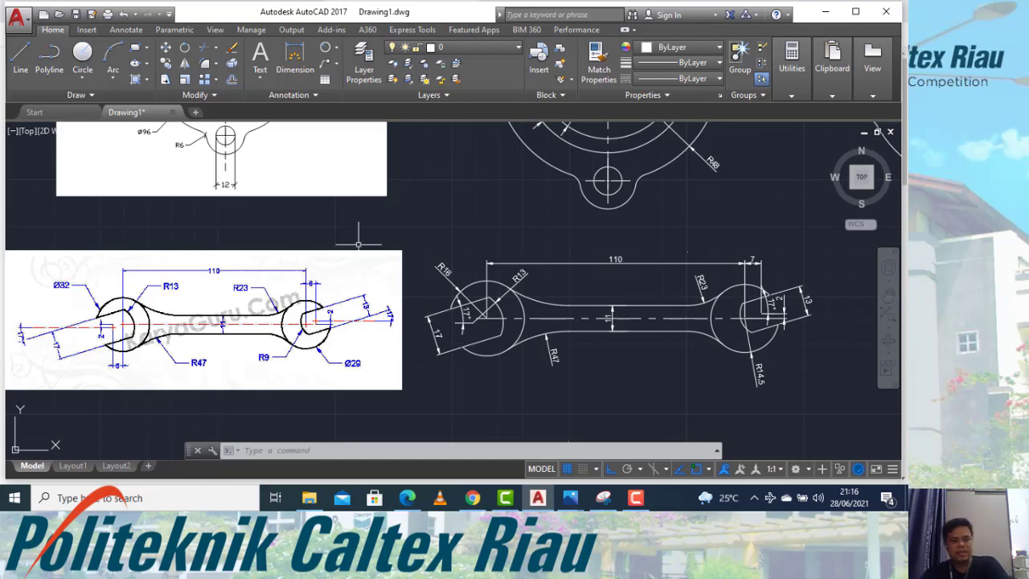
middle_click_drag(613, 353, 346, 364)
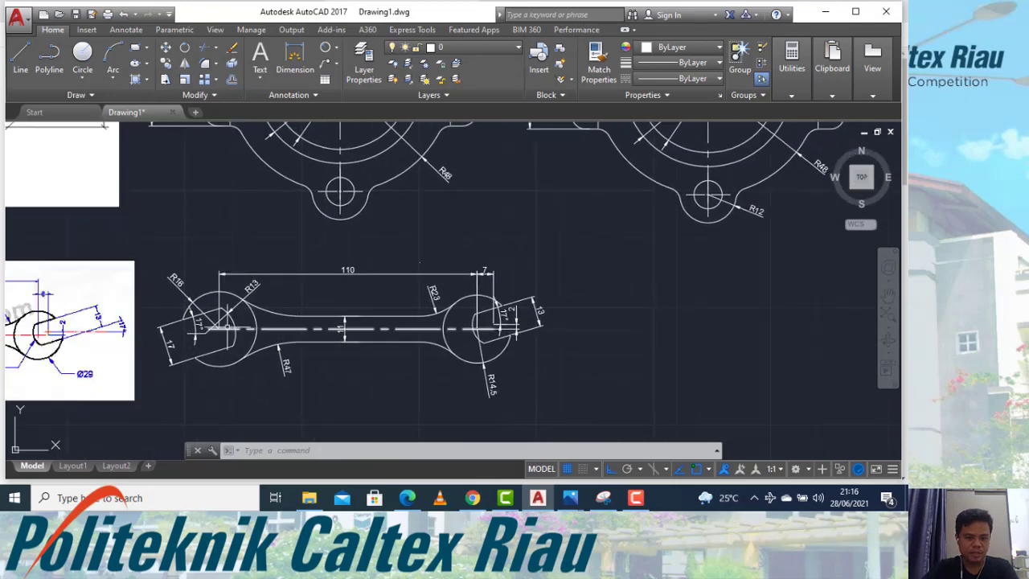